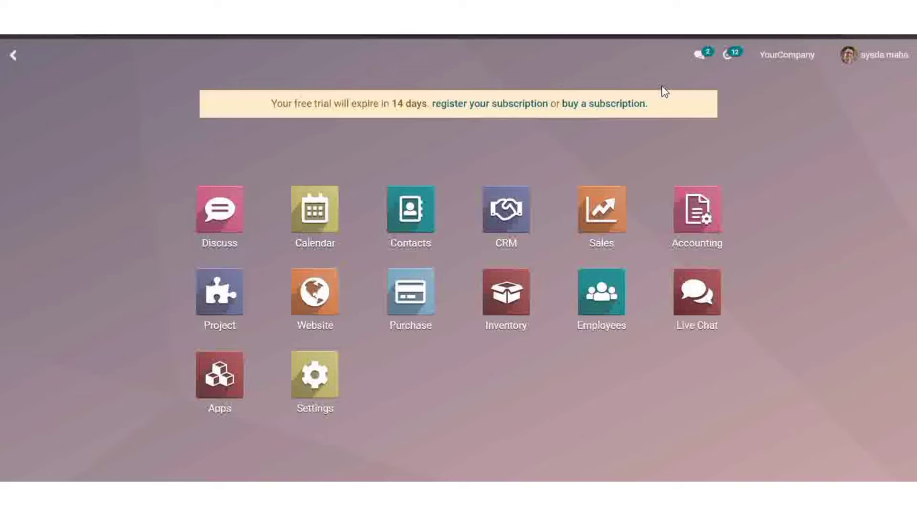
Look through the scheduled activities and the chat and channel conversations, opening and closing a blank new message
left_click(735, 54)
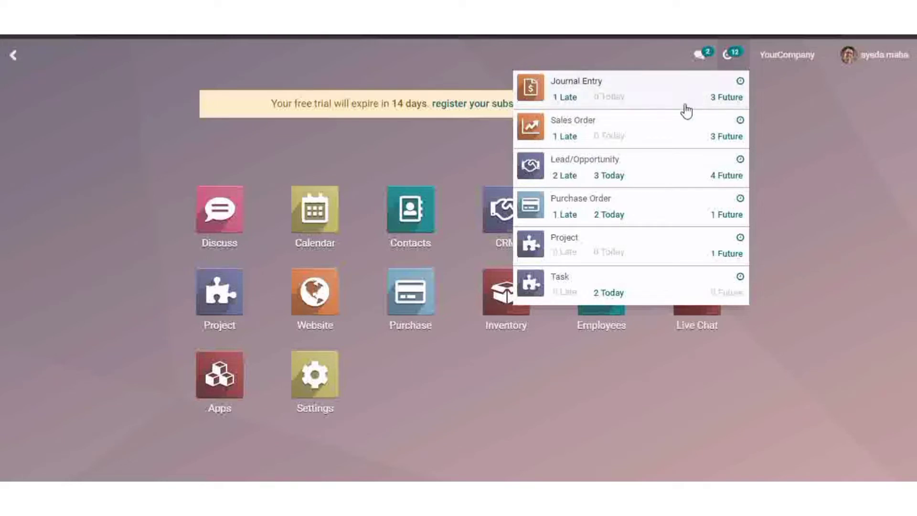
left_click(737, 56)
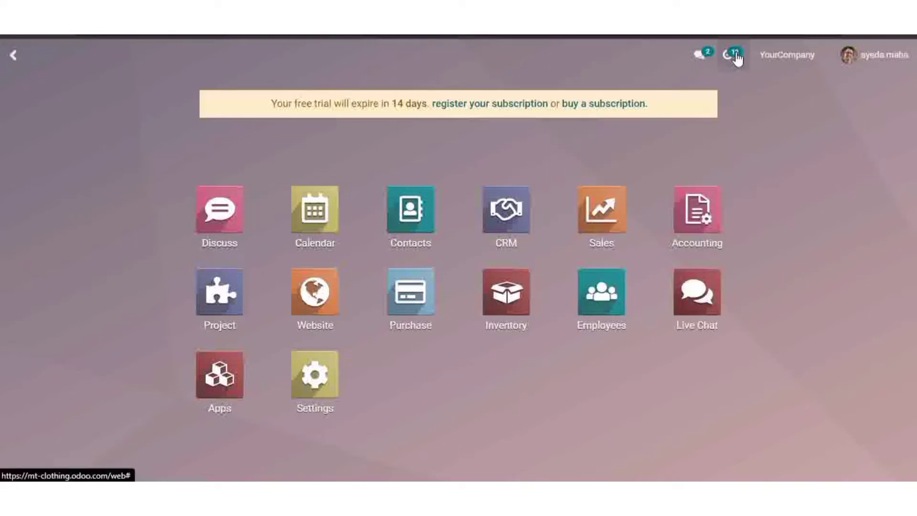
left_click(708, 57)
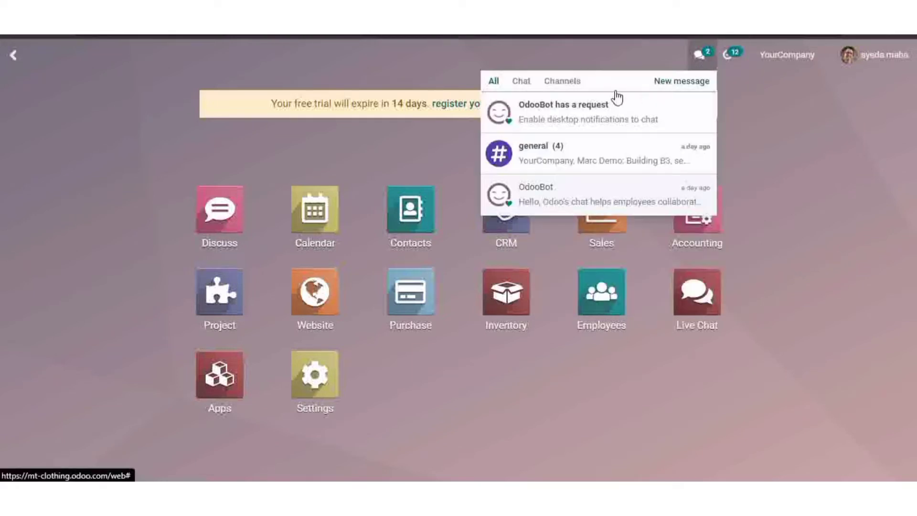
left_click(526, 84)
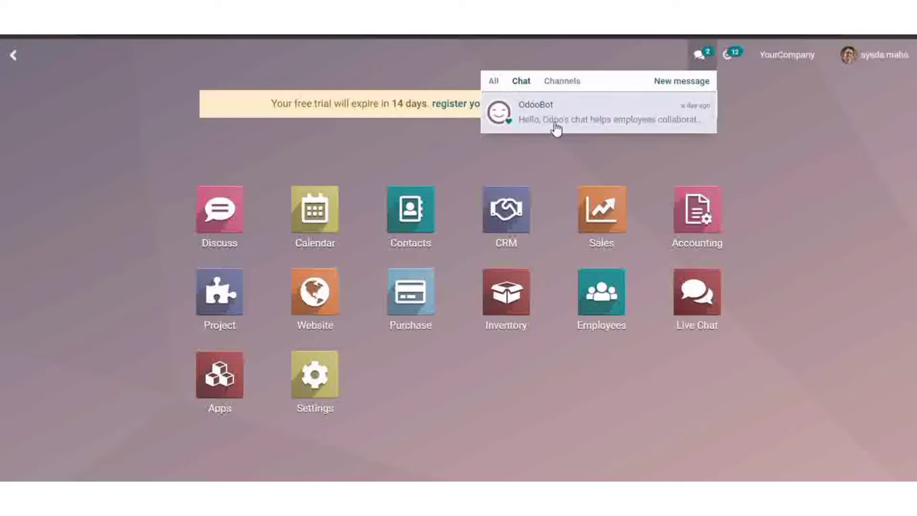
left_click(566, 83)
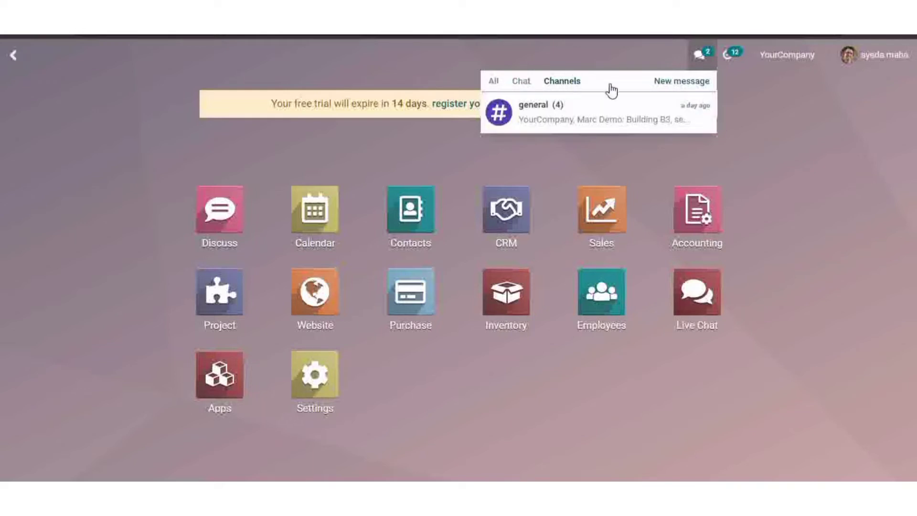
left_click(665, 88)
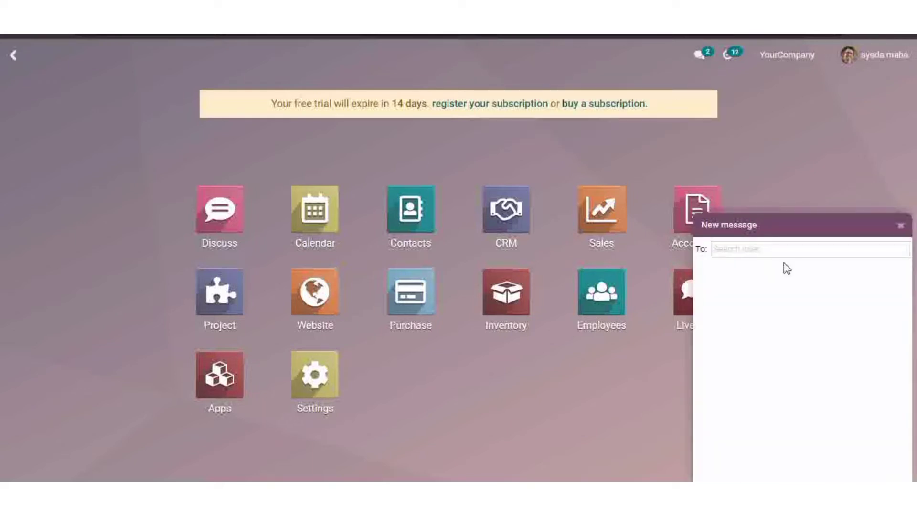
left_click(901, 226)
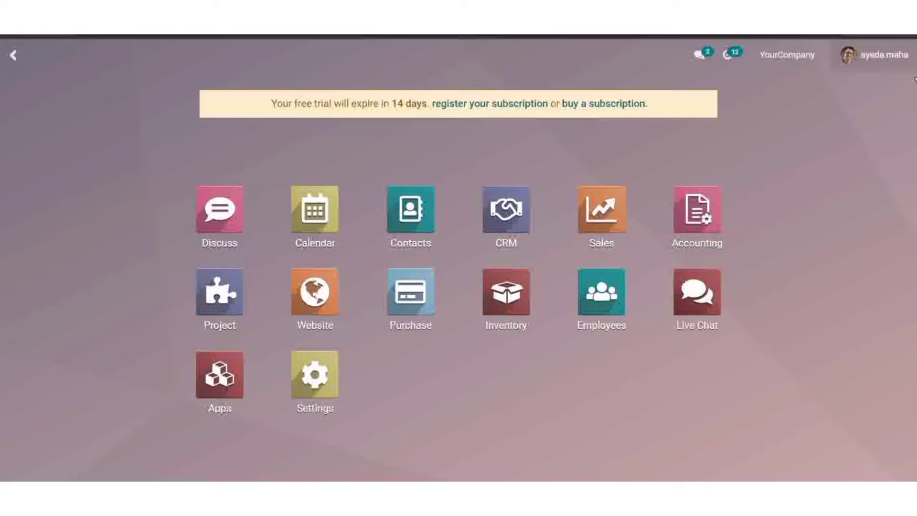
In your own user profile, set notifications to Handle in Odoo, choose English (US) as the language, and save
left_click(906, 57)
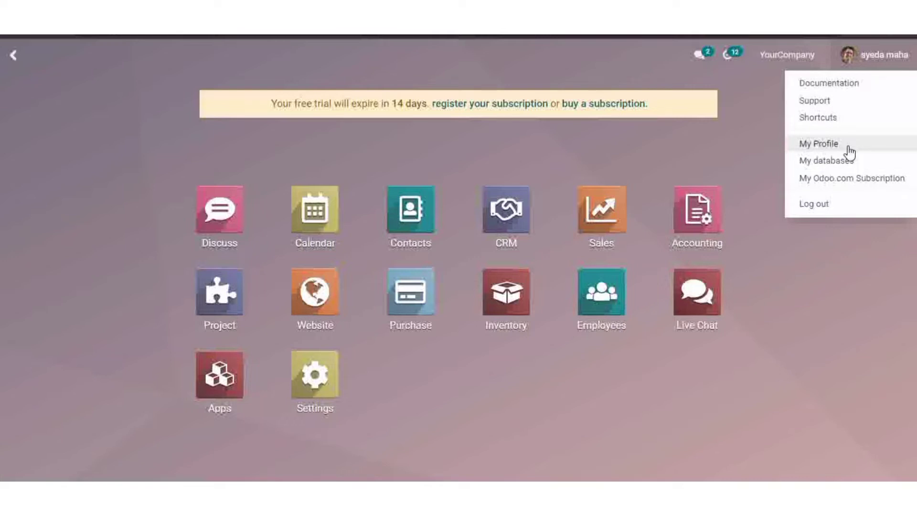
left_click(819, 143)
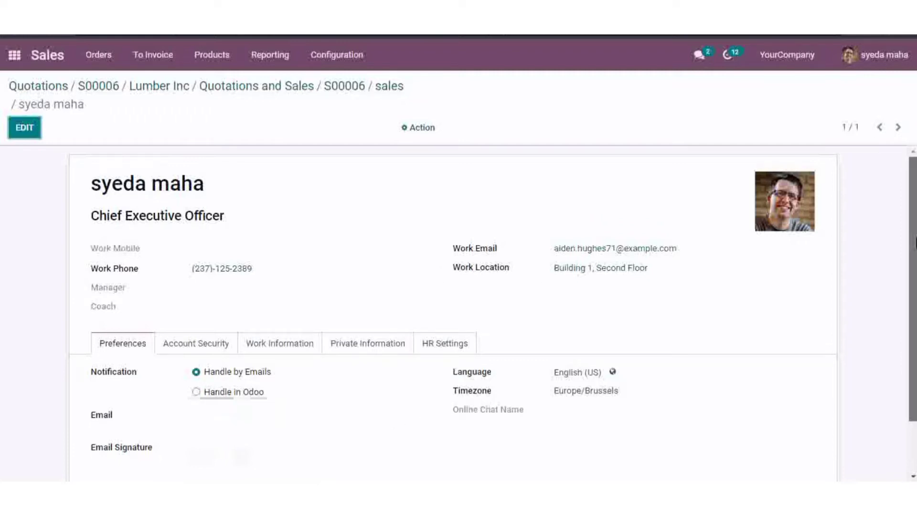
scroll(914, 241, "down", 2)
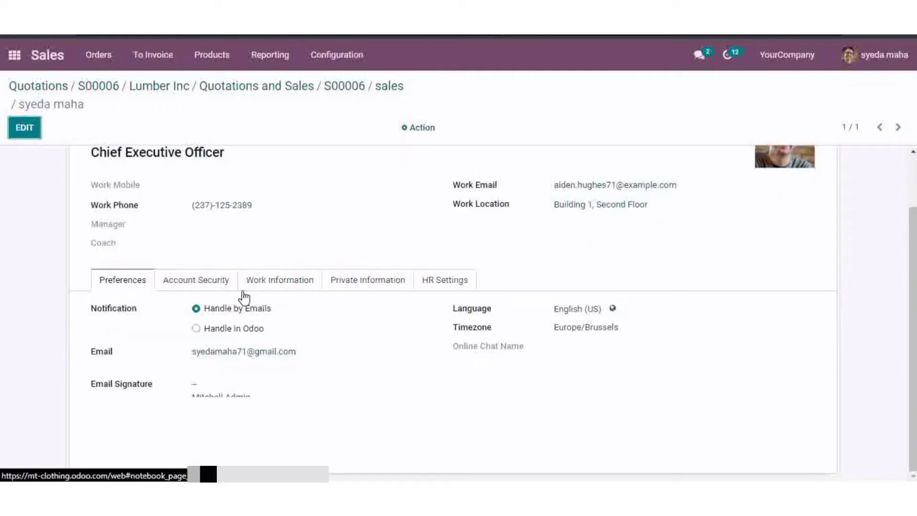
left_click(195, 330)
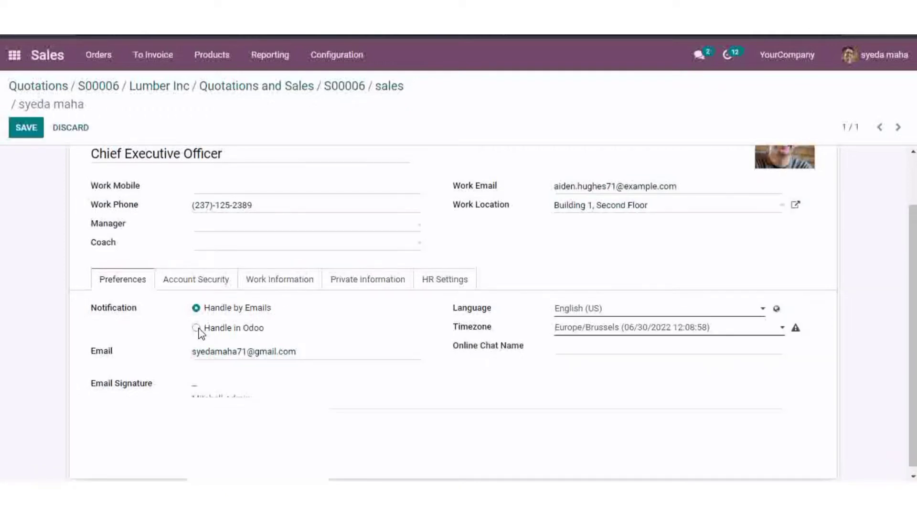
left_click(196, 329)
left_click(590, 312)
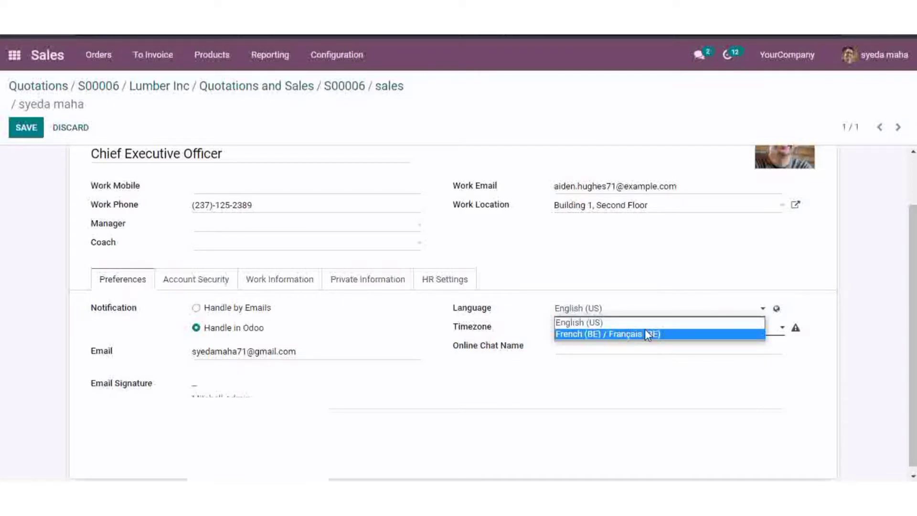
left_click(627, 323)
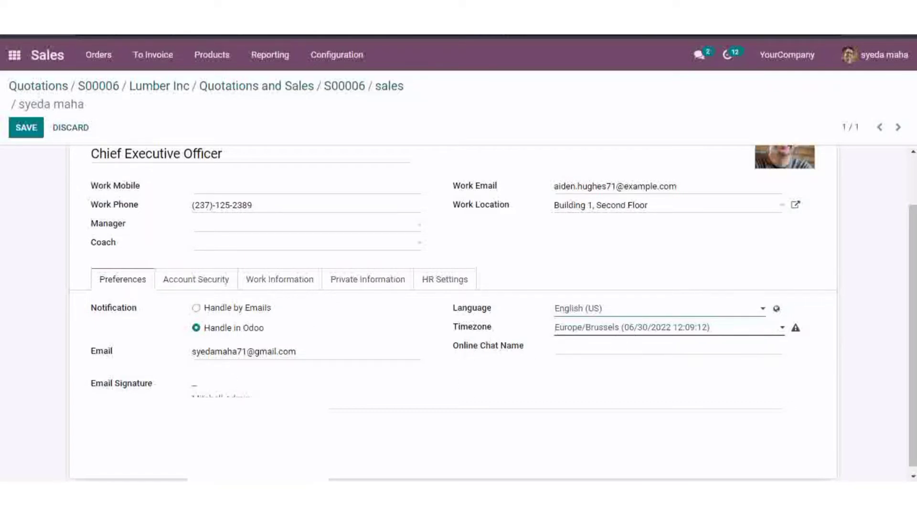
left_click(32, 133)
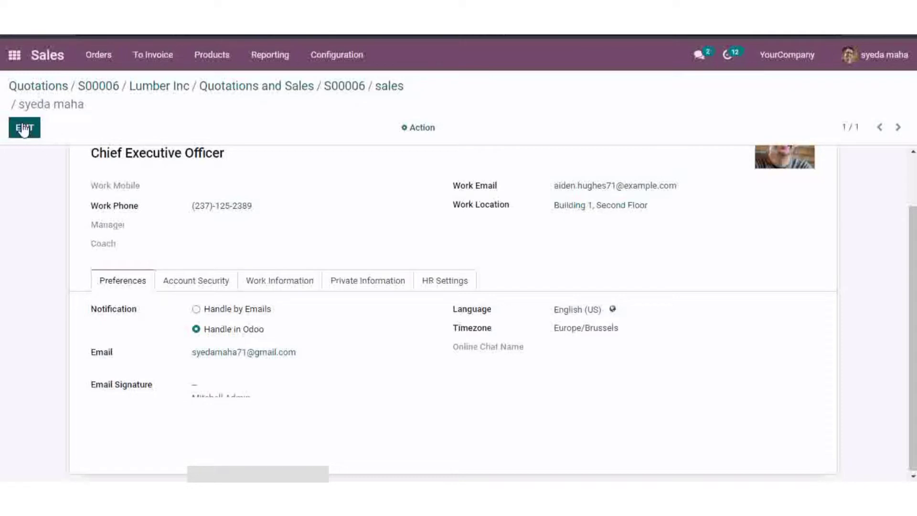
Add the Chinese (HK) language in the general settings without switching to it
left_click(14, 56)
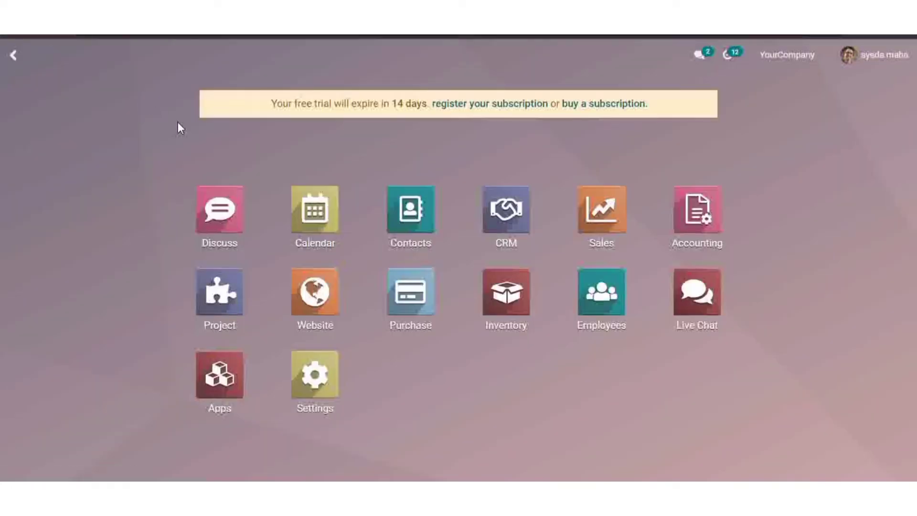
left_click(313, 396)
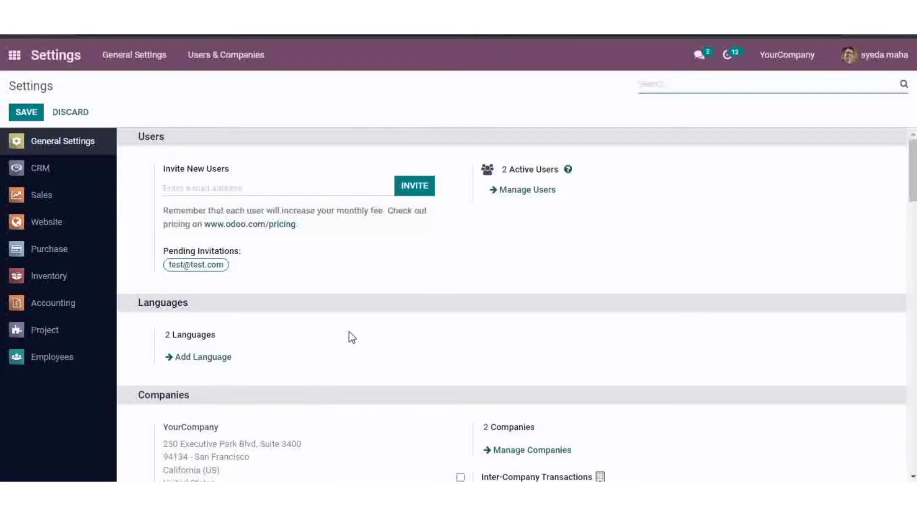
mouse_move(913, 168)
left_mouse_down()
mouse_move(913, 199)
mouse_move(913, 167)
left_mouse_up()
left_click(202, 364)
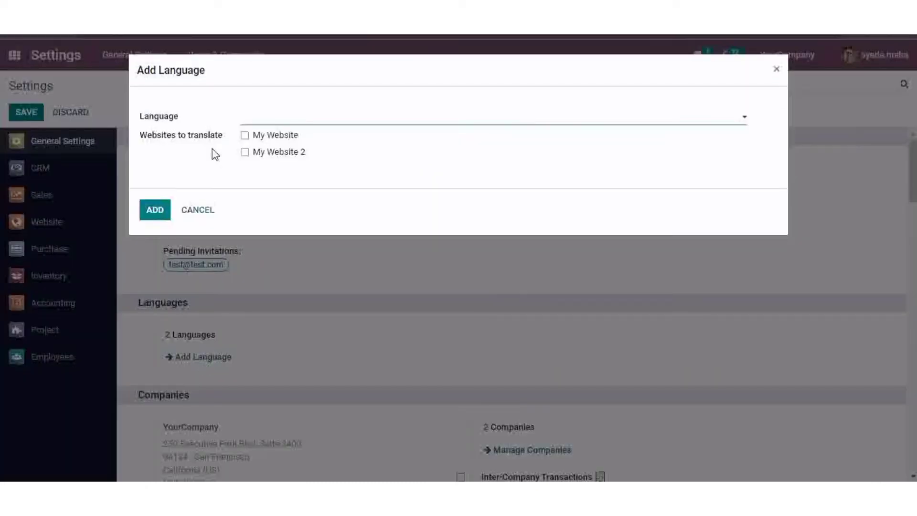
left_click(273, 122)
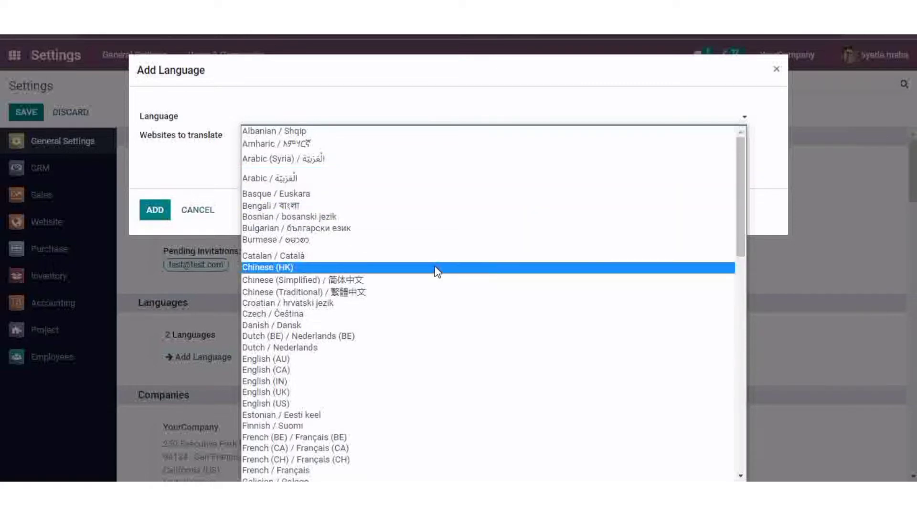
left_click(435, 269)
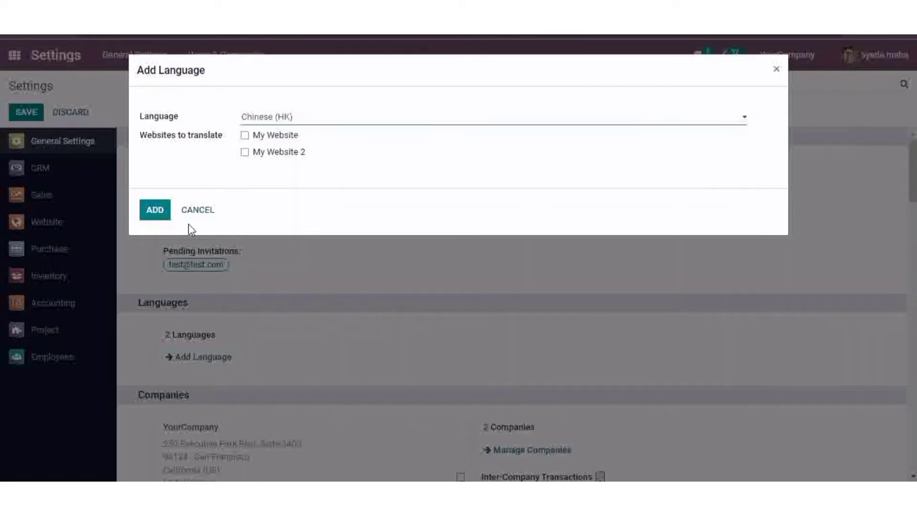
left_click(151, 212)
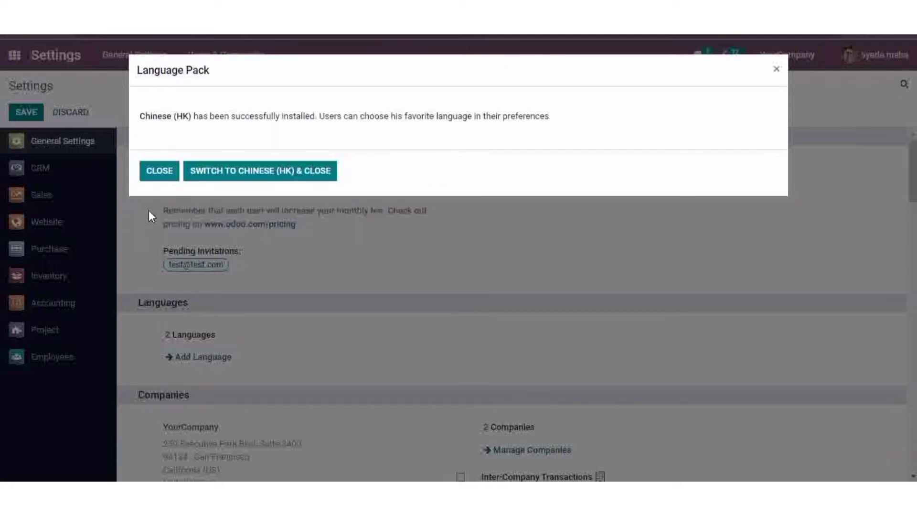
left_click(162, 173)
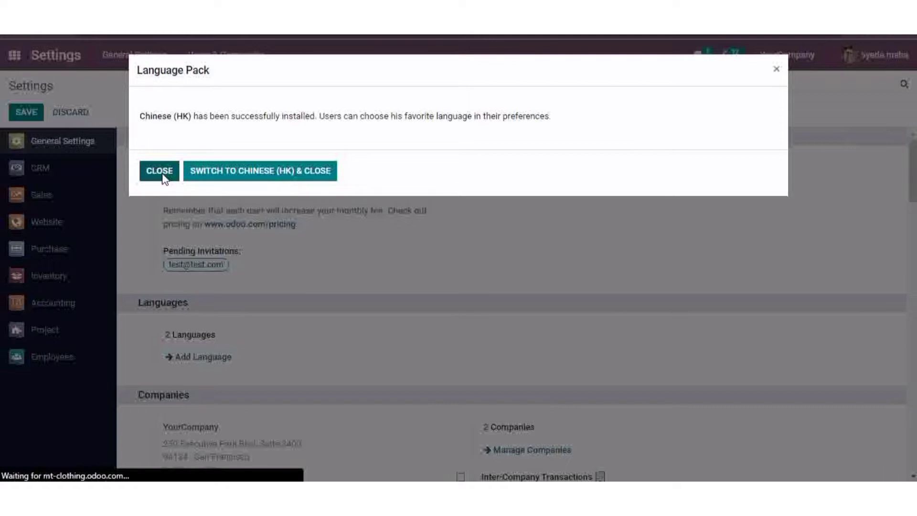
left_click(160, 172)
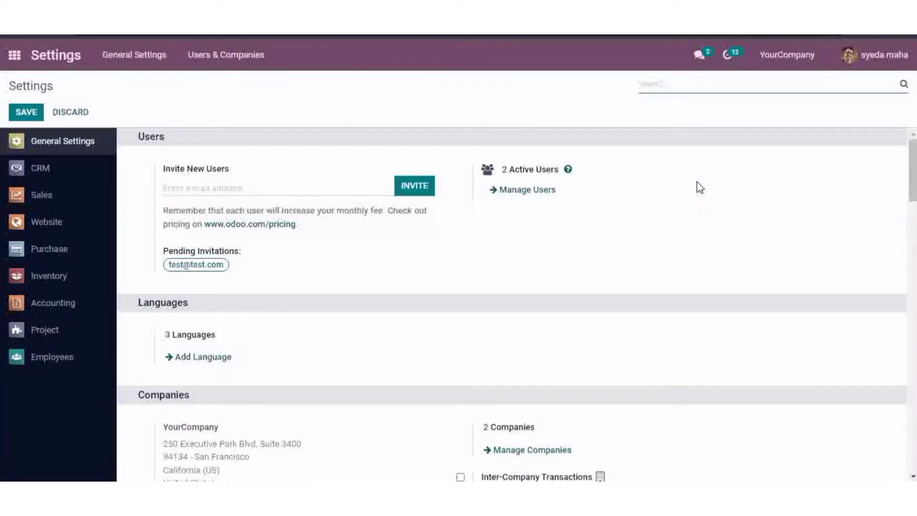
Go to the Sales app's quotations list
left_click(17, 65)
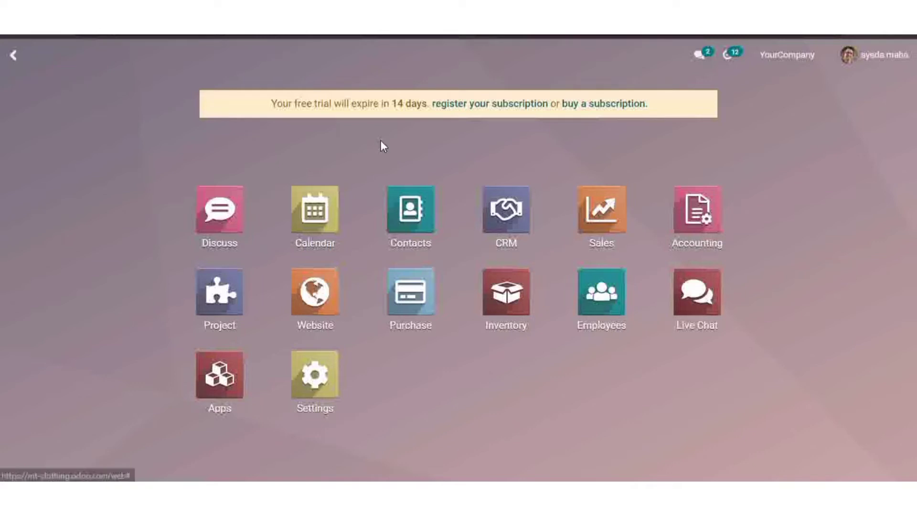
left_click(610, 220)
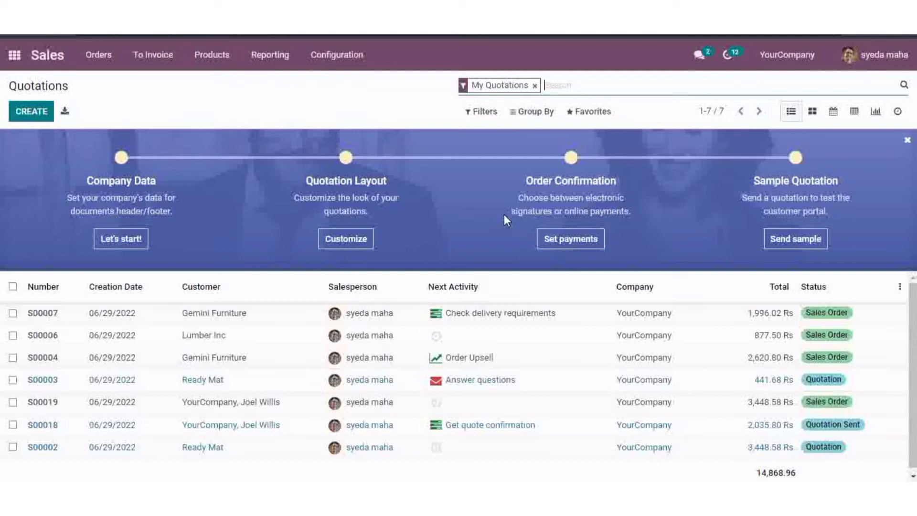
left_click(13, 63)
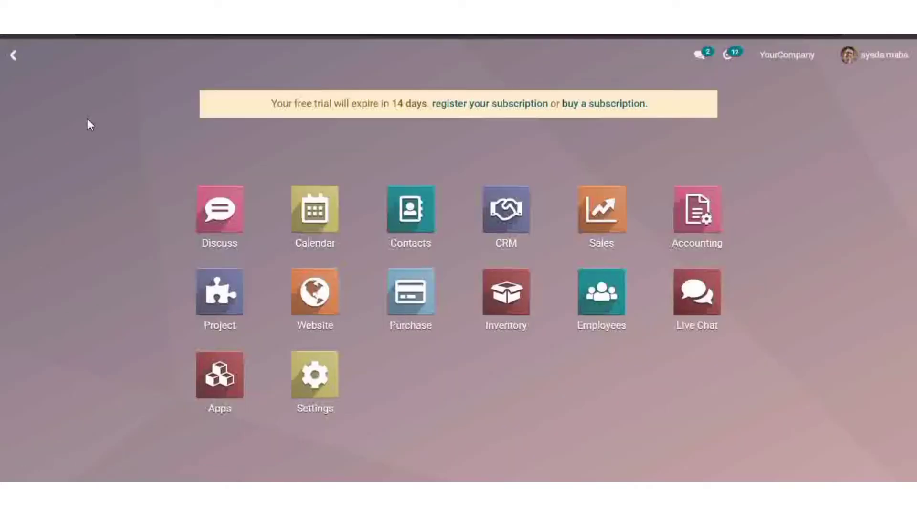
left_click(13, 58)
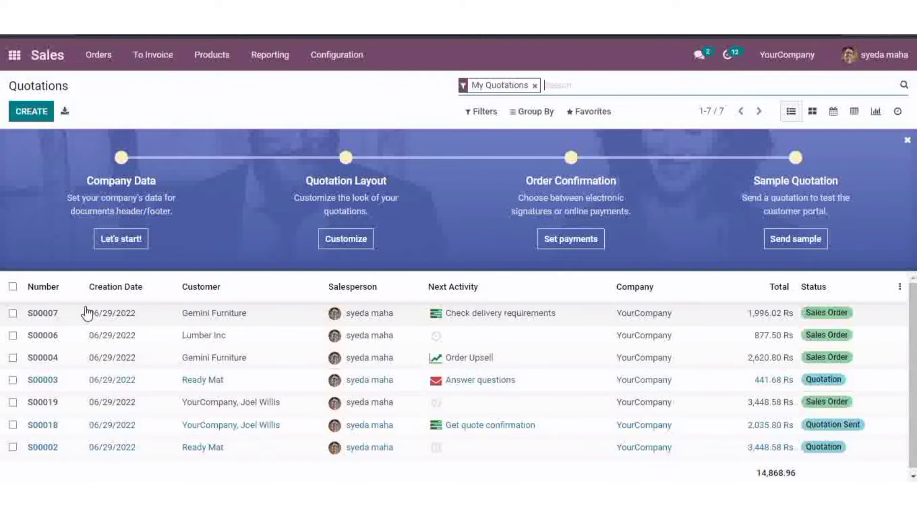
Select all quotations in the list and look at the print options and actions offered for them
left_click(12, 314)
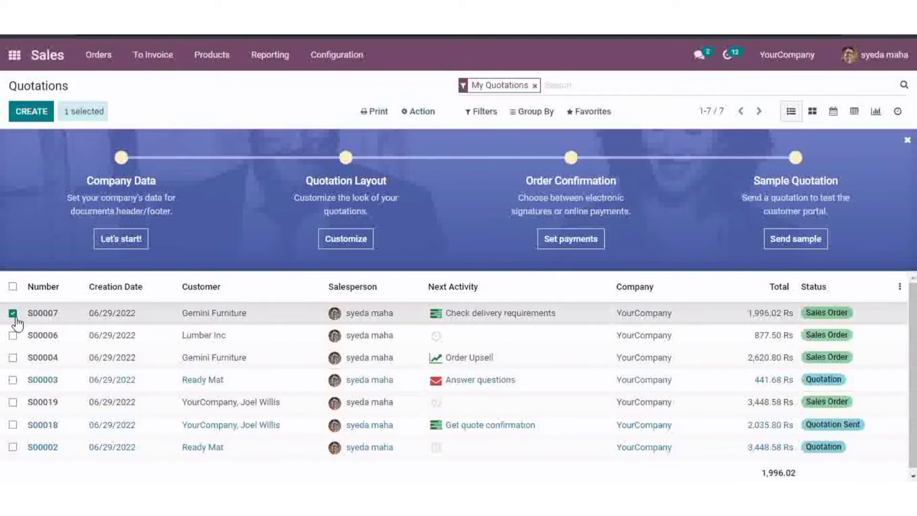
left_click(13, 288)
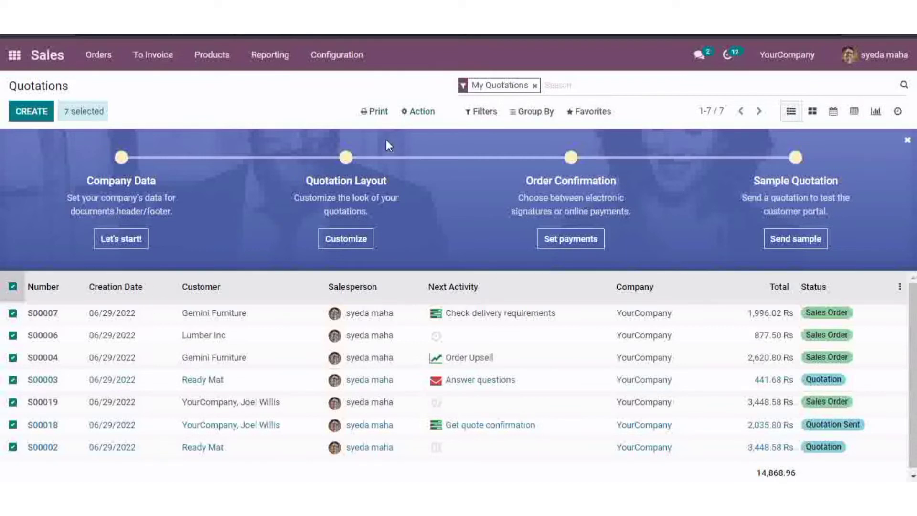
left_click(386, 113)
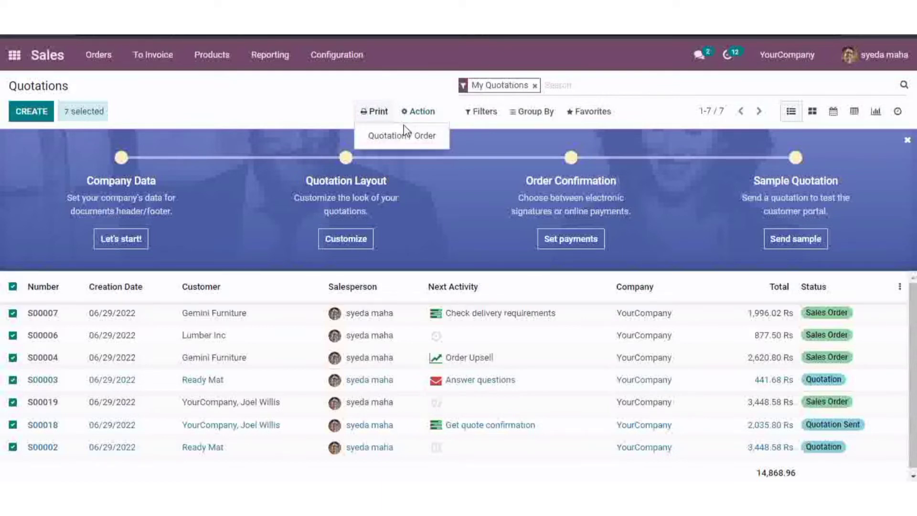
left_click(422, 114)
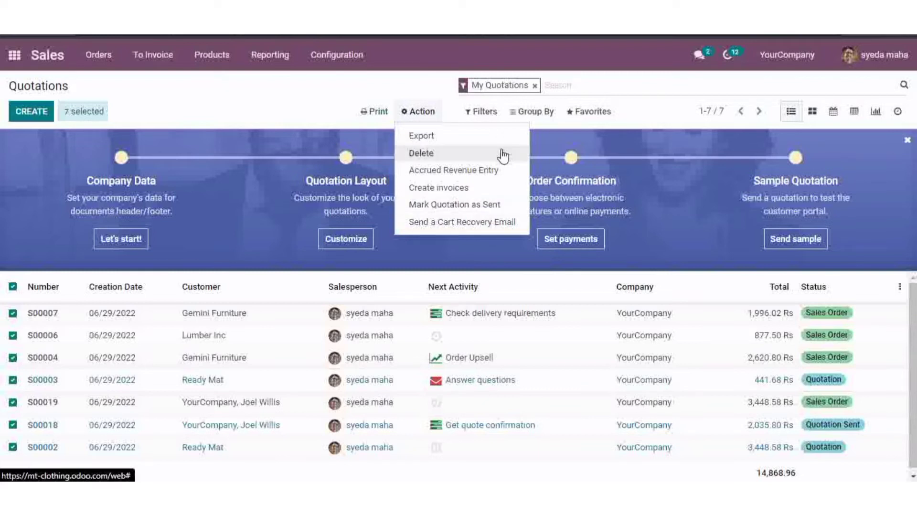
left_click(386, 90)
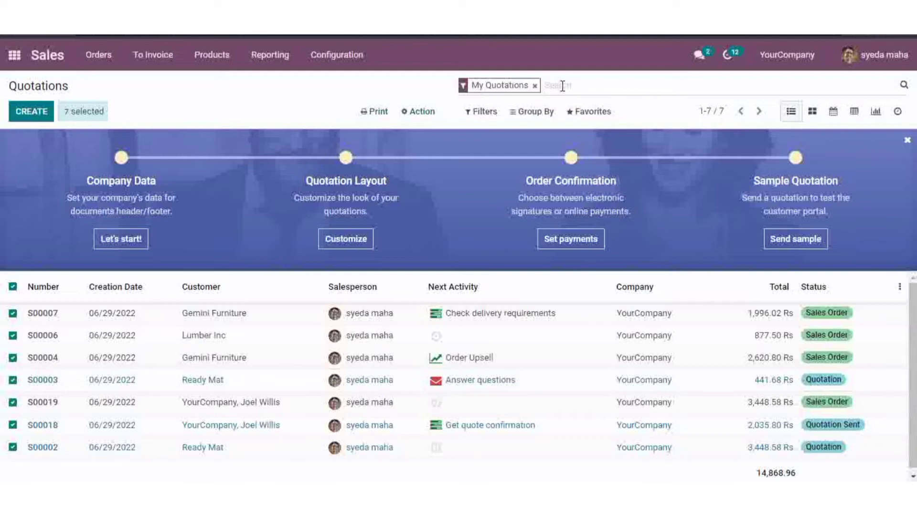
Remove the My Quotations filter and filter the quotations by the creation date April 2022
left_click(534, 87)
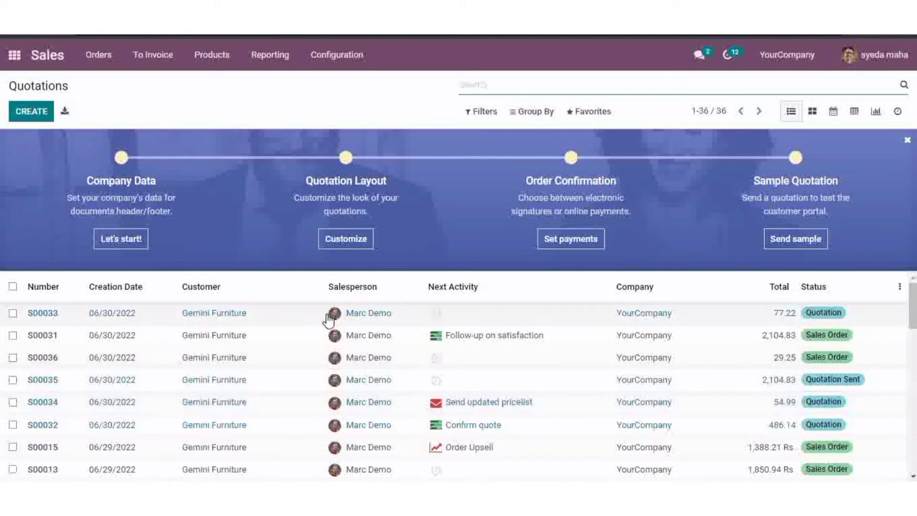
left_click(491, 112)
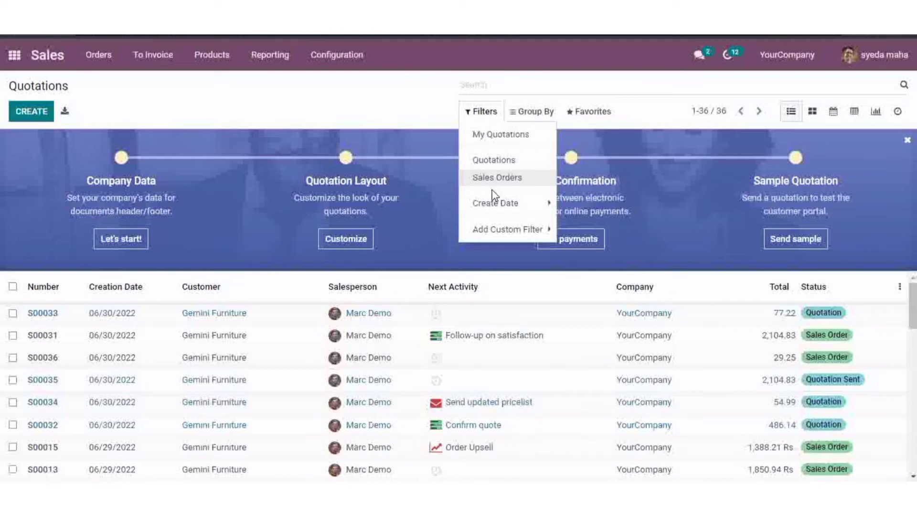
left_click(494, 204)
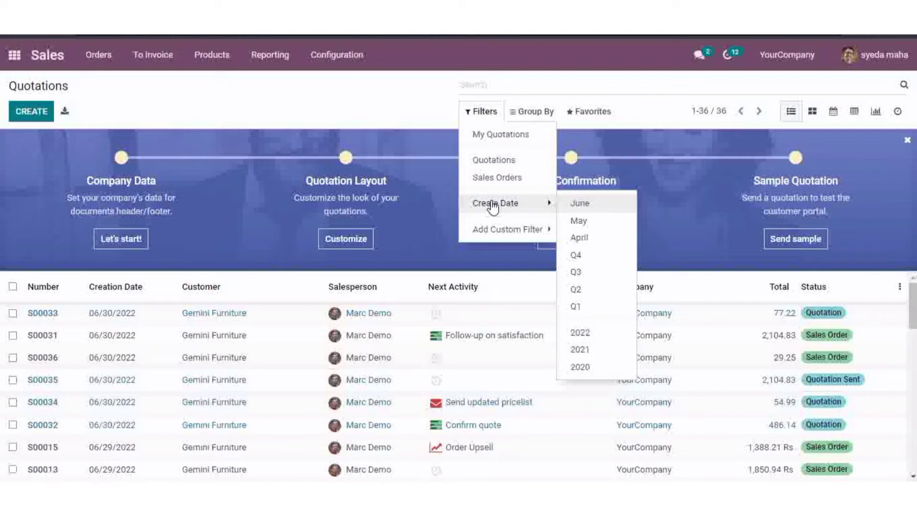
left_click(594, 237)
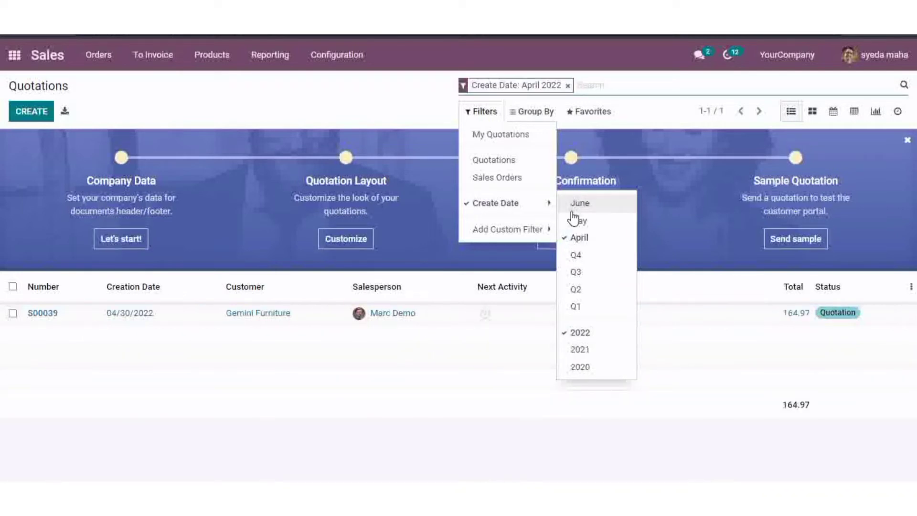
Group the quotations by Salesperson and remove the April 2022 creation date filter
left_click(571, 111)
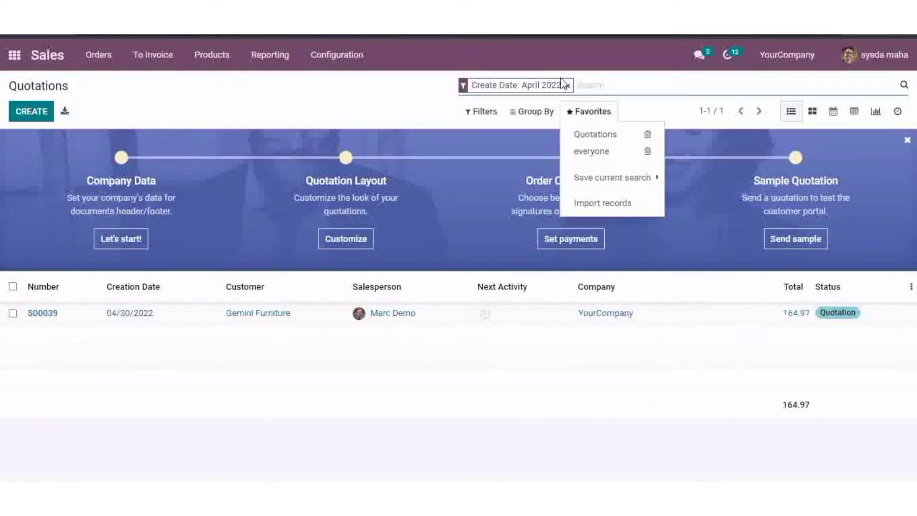
left_click(535, 110)
left_click(536, 134)
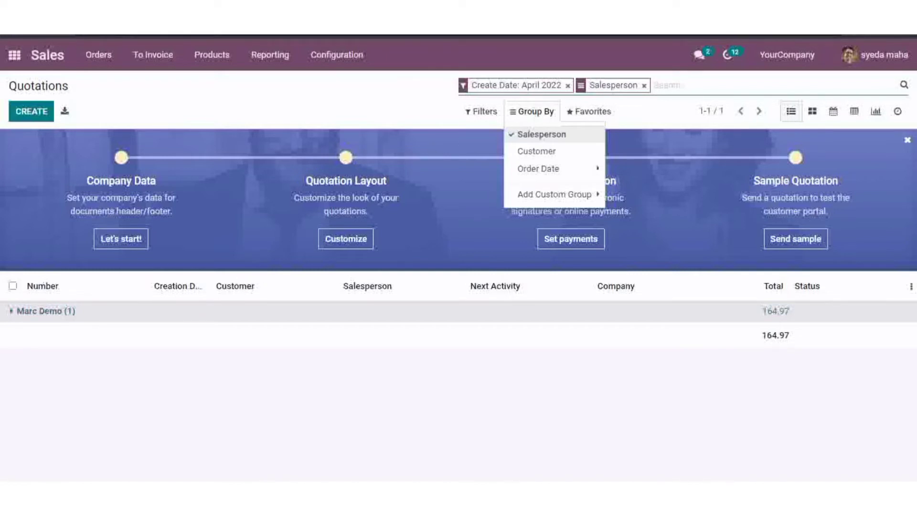
left_click(567, 85)
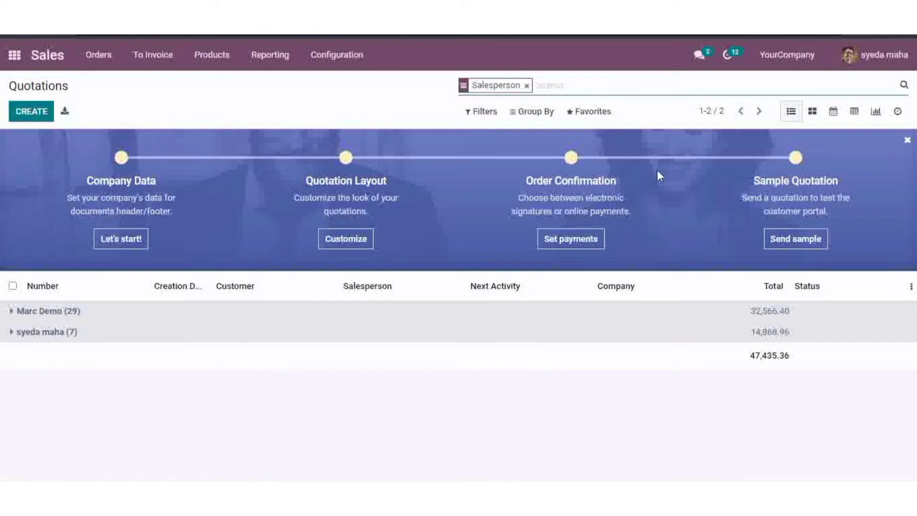
Save the current salesperson-grouped search as a favorite named Everyone, without making it the default or sharing it
left_click(601, 114)
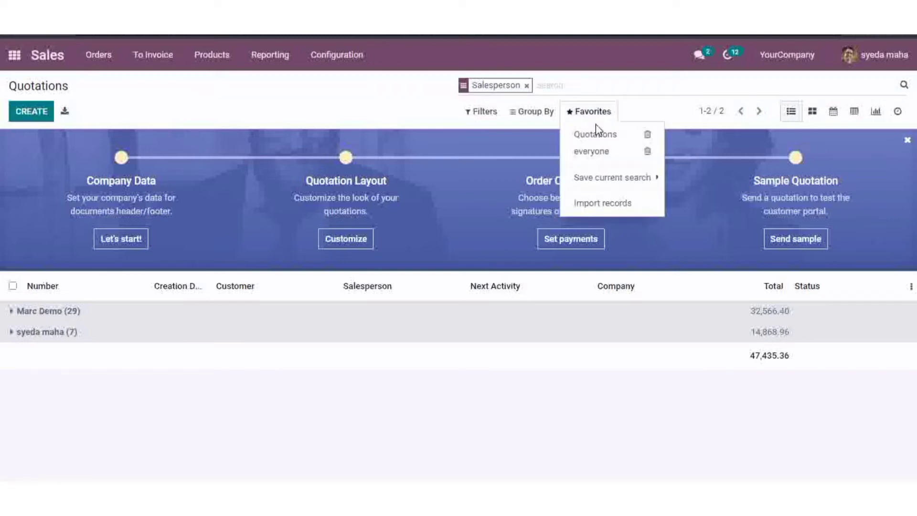
mouse_move(597, 178)
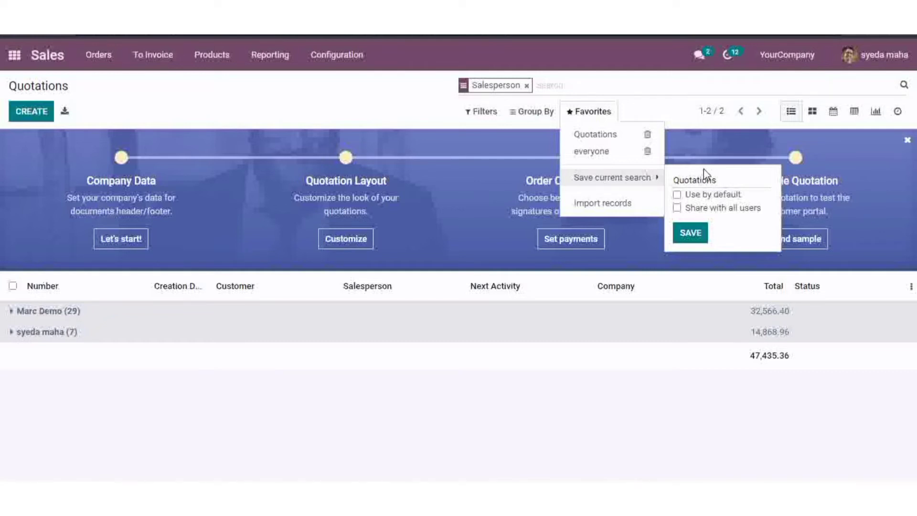
left_click_drag(722, 181, 671, 182)
key("BackSpace")
type("Everyone")
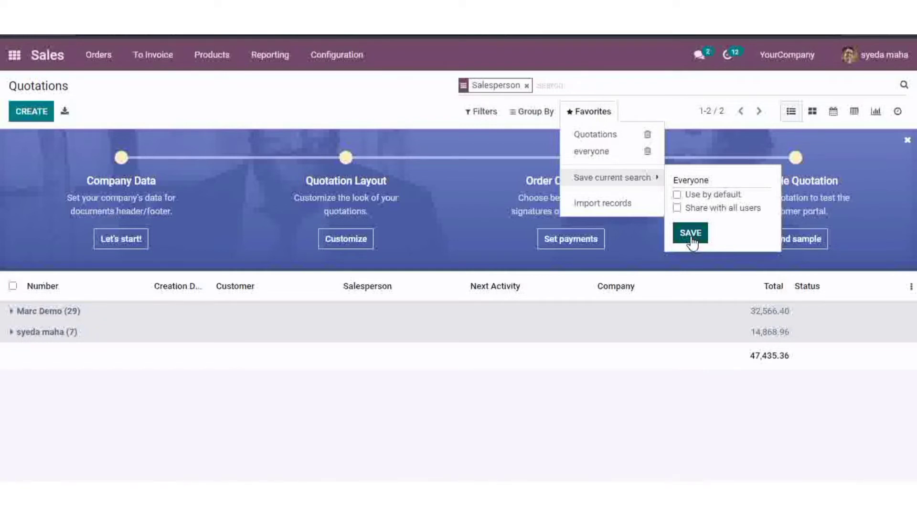
left_click(691, 241)
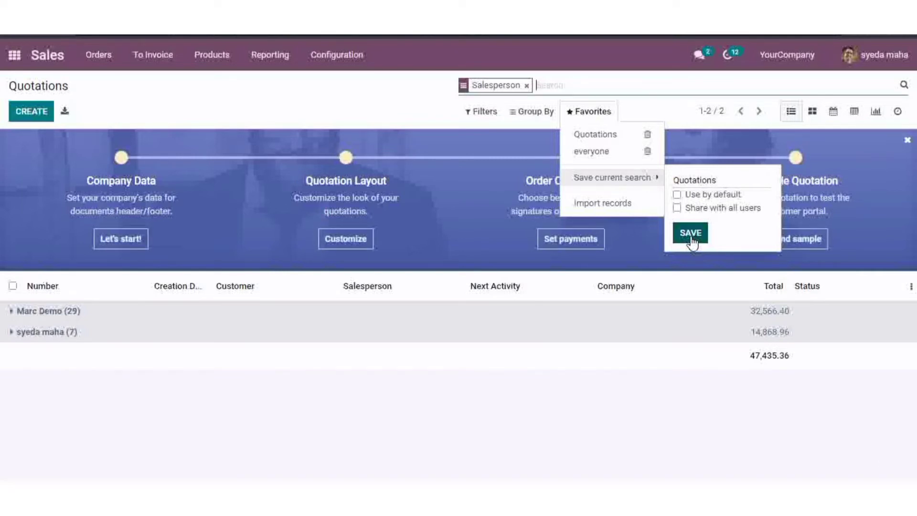
left_click(691, 241)
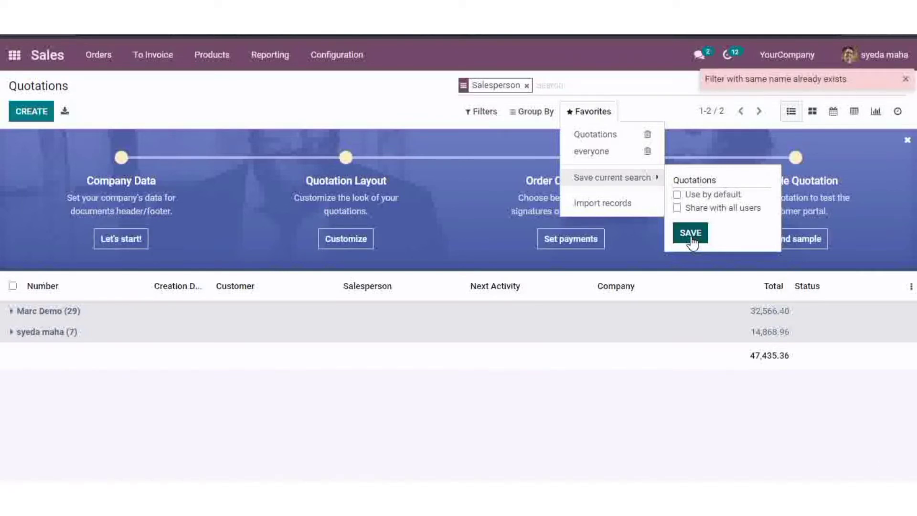
Apply the newly saved Everyone favorite, capitalised, to the quotations list
left_click(625, 155)
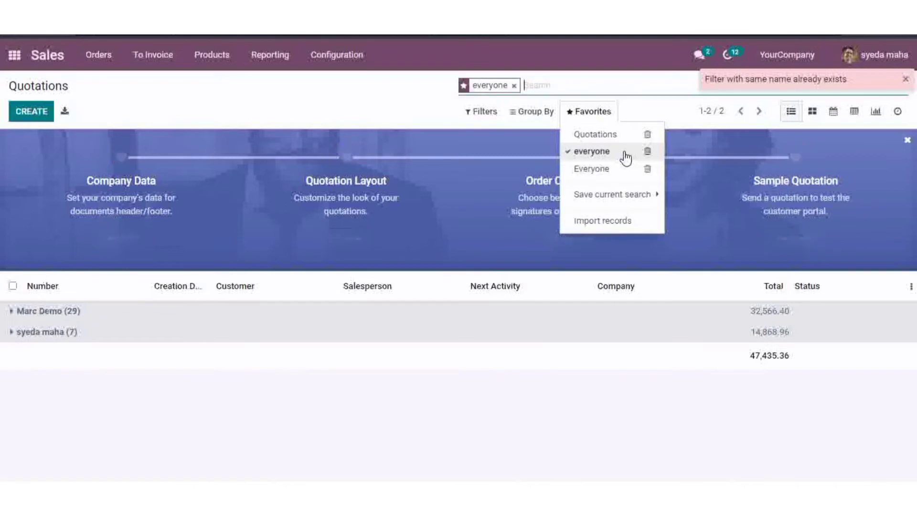
left_click(617, 171)
left_click(618, 175)
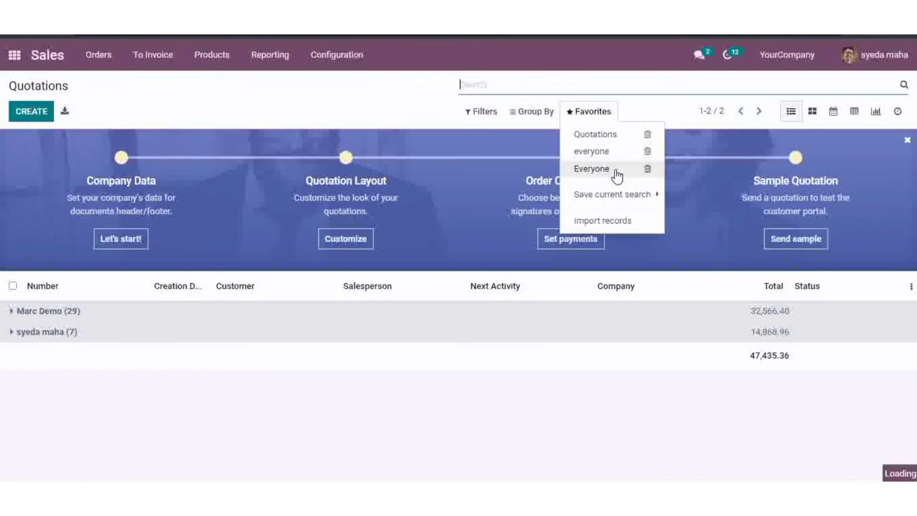
left_click(617, 171)
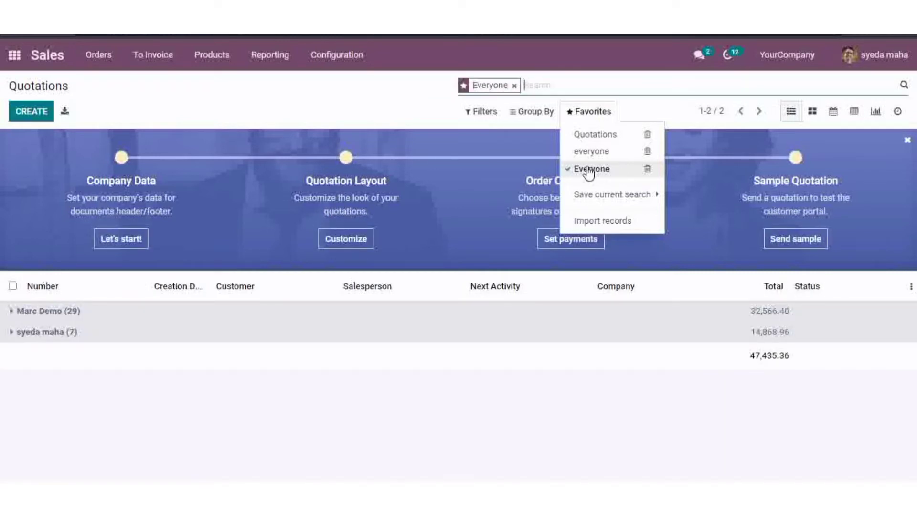
Look at the grouping options and the custom filter conditions for the Customer field, without applying a filter
left_click(532, 111)
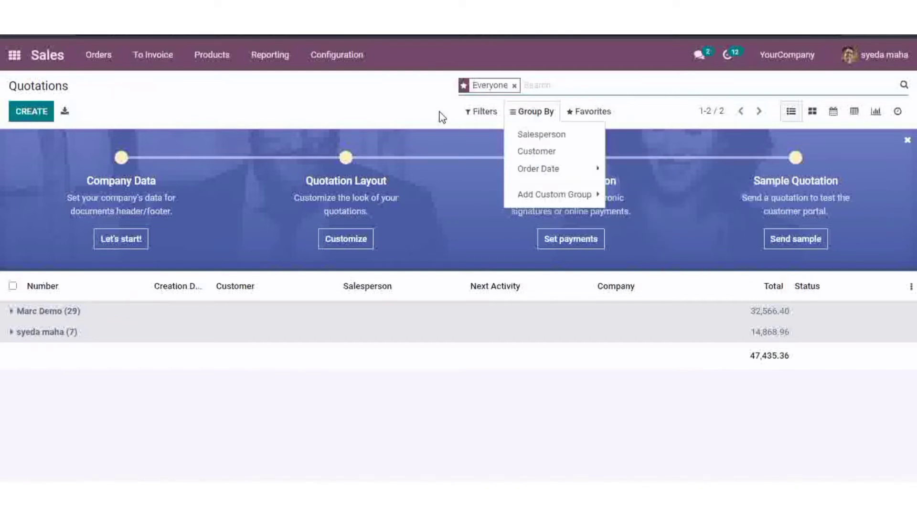
left_click(440, 112)
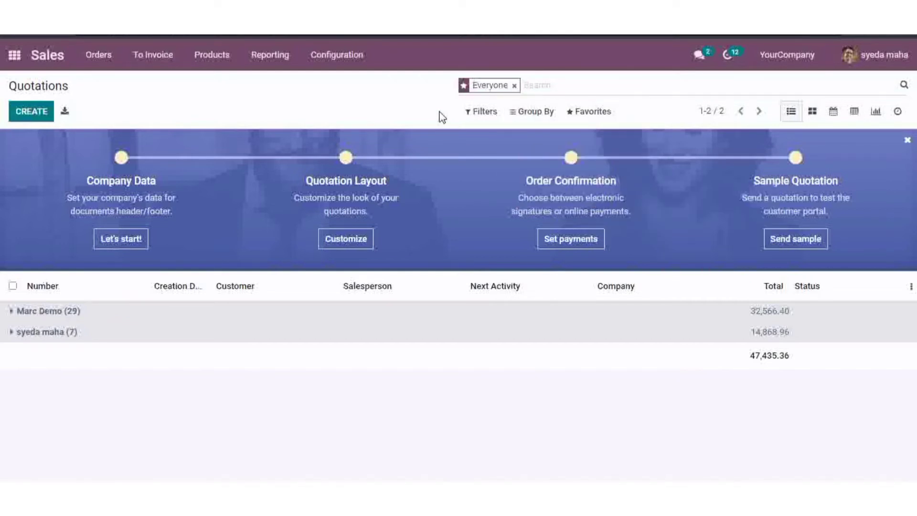
left_click(494, 120)
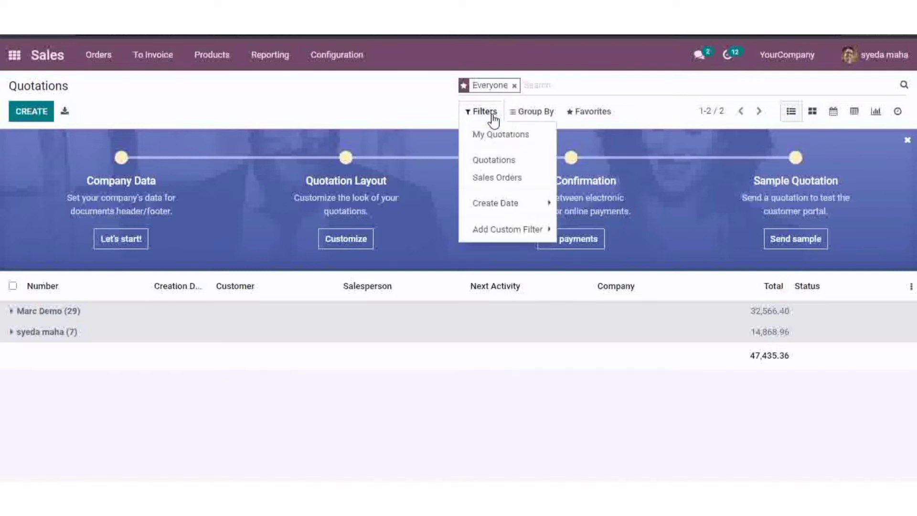
left_click(500, 232)
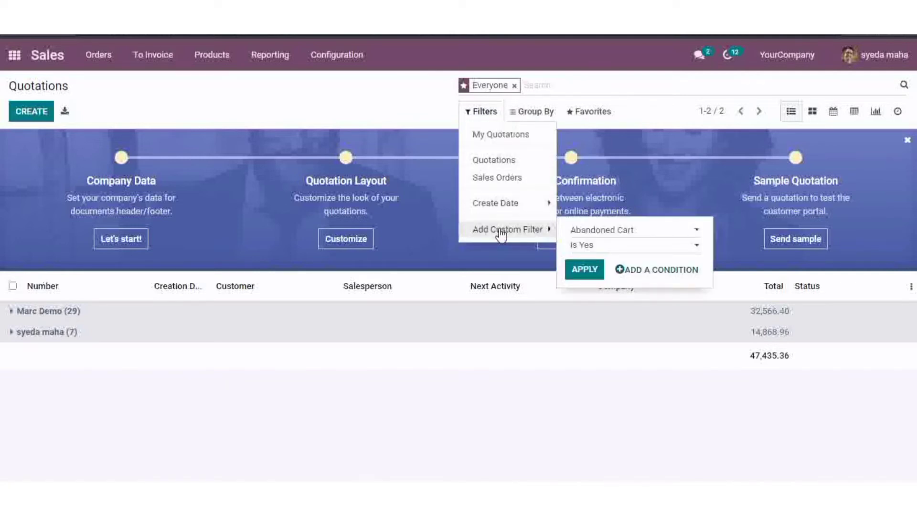
left_click(610, 234)
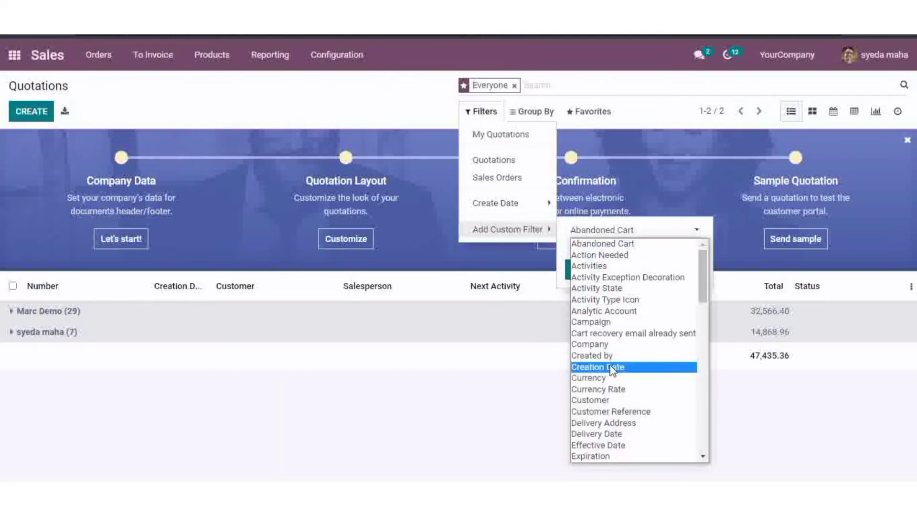
left_click(609, 402)
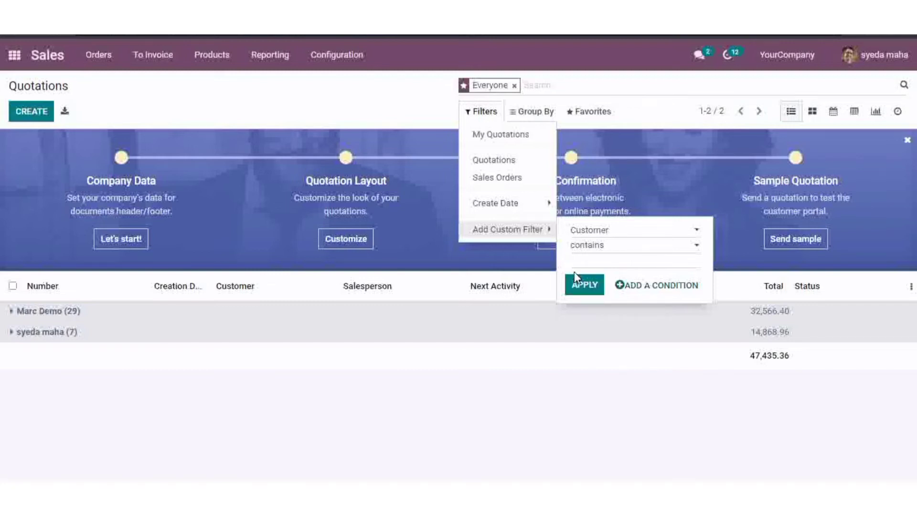
left_click(425, 100)
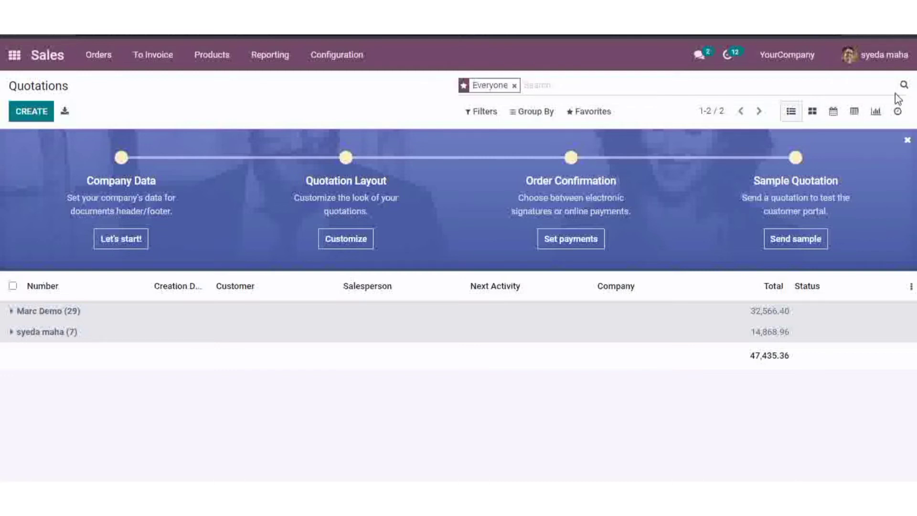
Show the quotations in the kanban view and move the 3,448.58 Rs. YourCompany sales order to the other salesperson's column
left_click(812, 113)
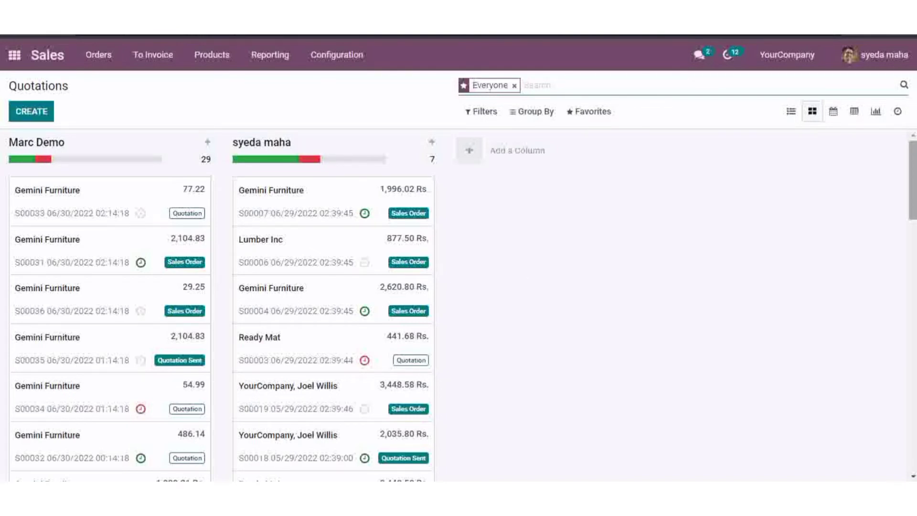
scroll(220, 305, "down", 3)
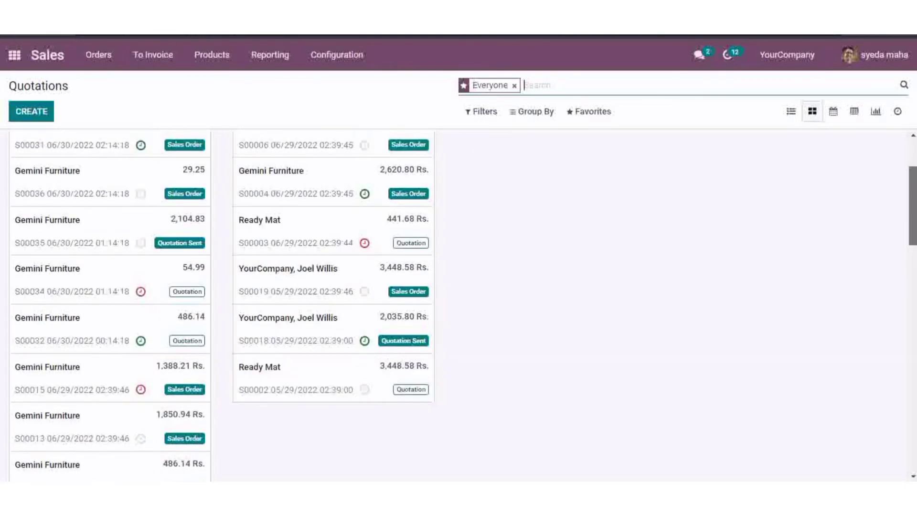
scroll(222, 306, "up", 3)
scroll(459, 305, "down", 9)
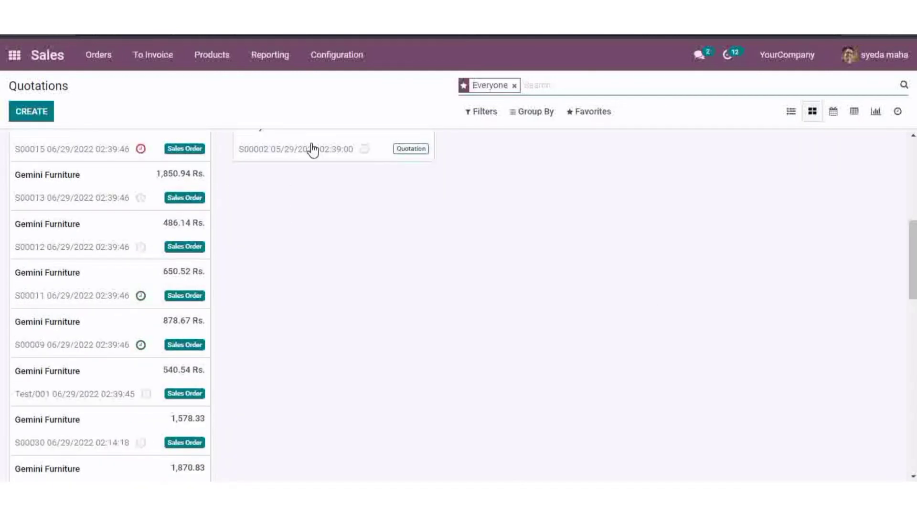
mouse_move(313, 150)
left_mouse_down()
mouse_move(294, 173)
mouse_move(328, 141)
left_mouse_up()
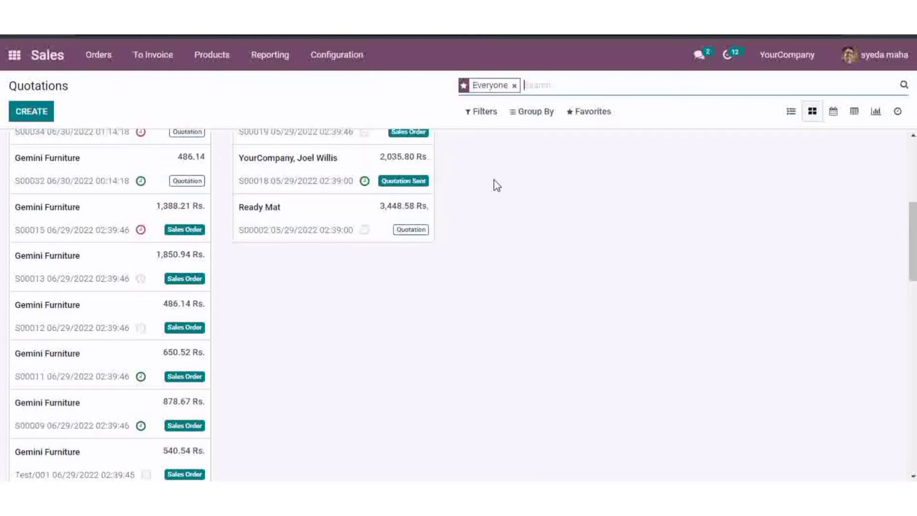
scroll(478, 296, "up", 1)
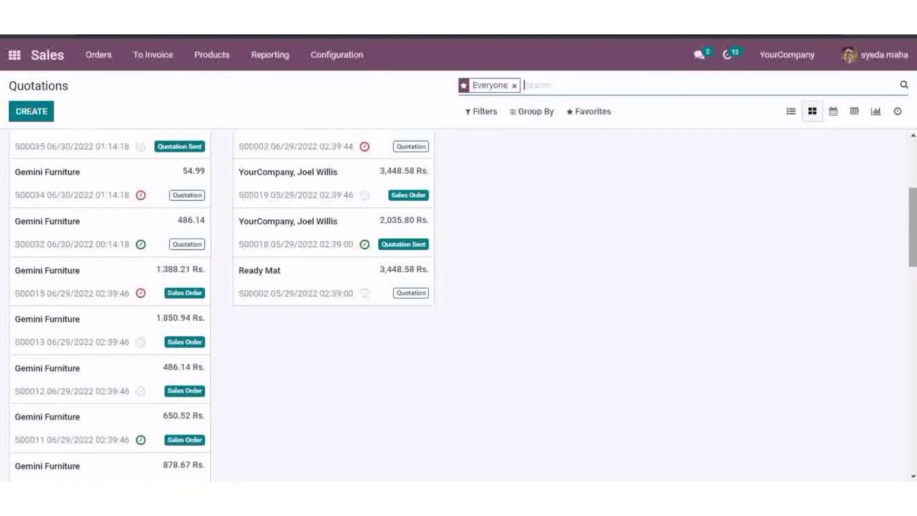
left_click_drag(344, 189, 169, 311)
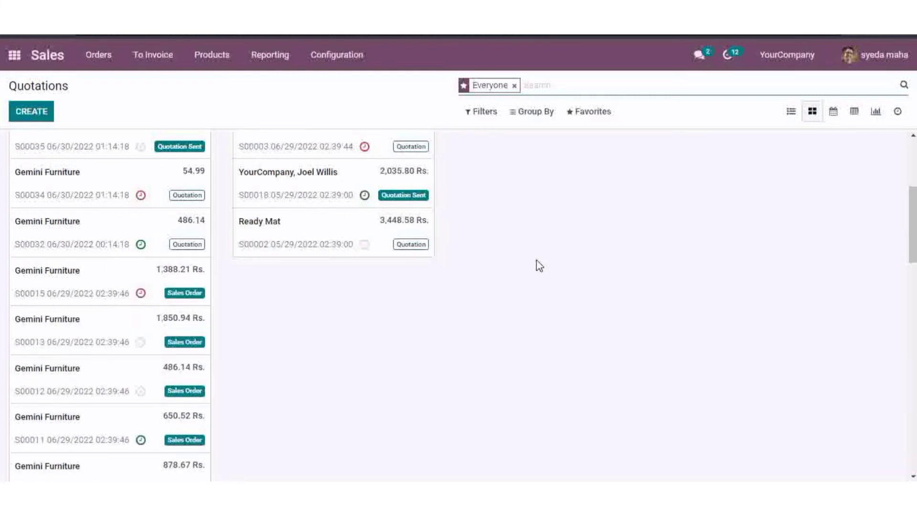
Look at the quotations in the calendar, pivot and graph views, switching the graph through pie, line and bar charts
left_click(826, 116)
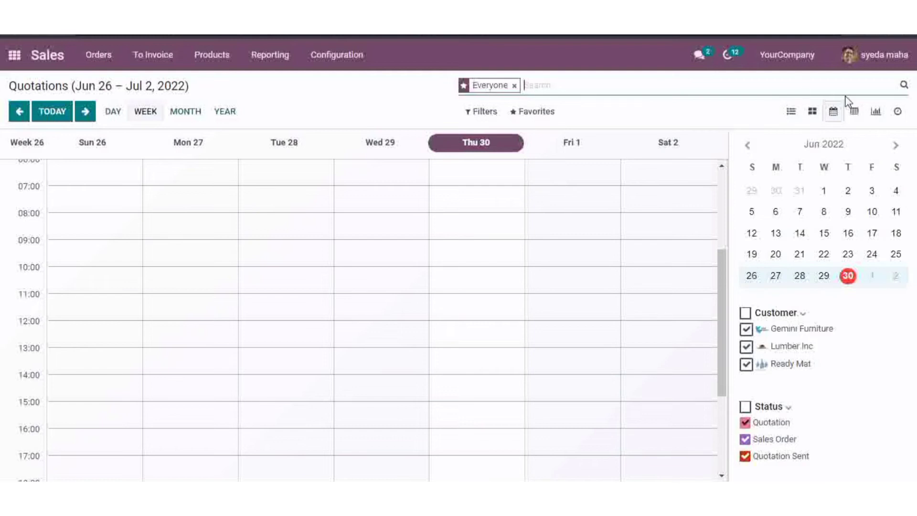
left_click(856, 113)
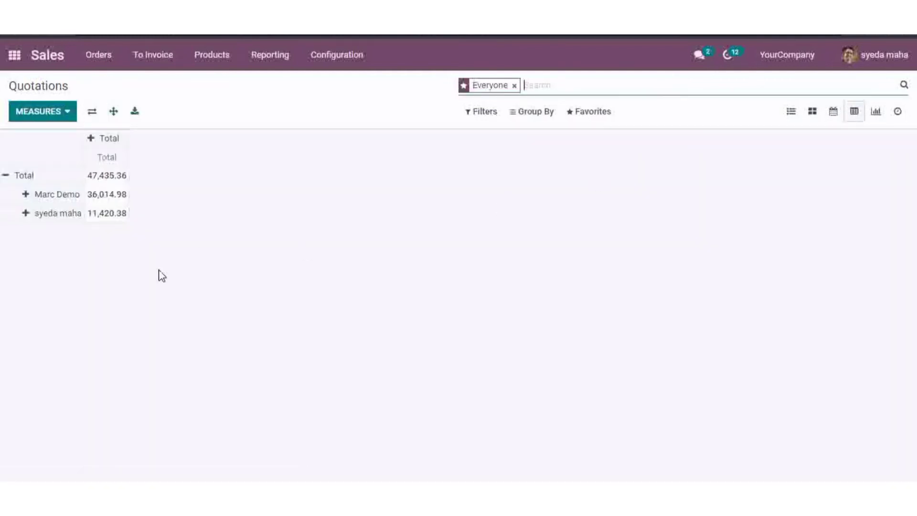
left_click(877, 114)
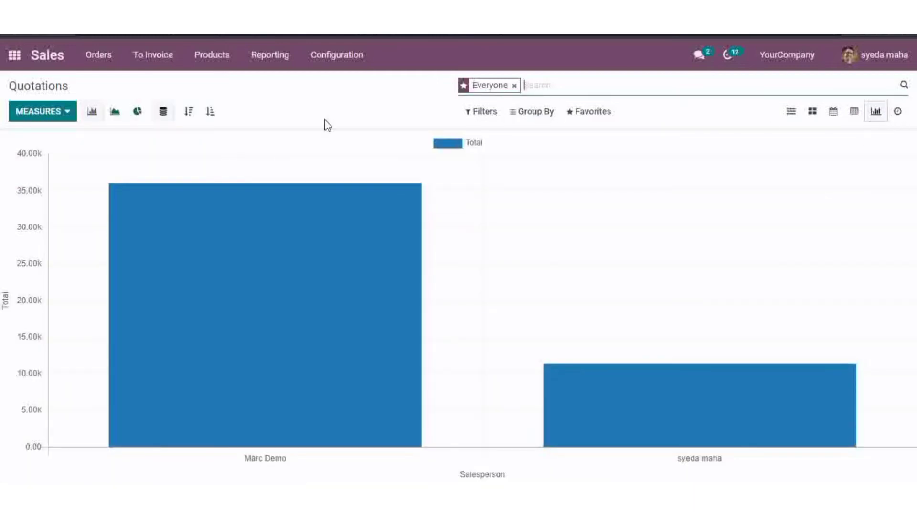
left_click(136, 117)
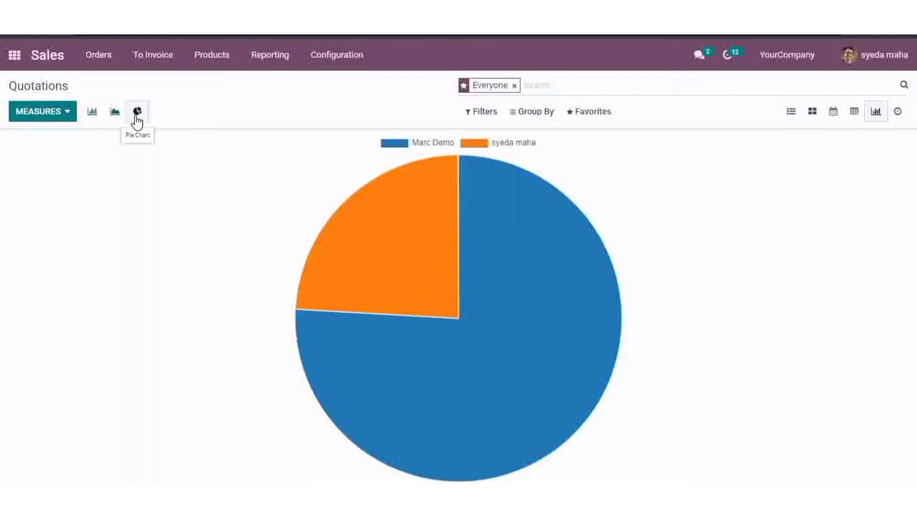
left_click(107, 120)
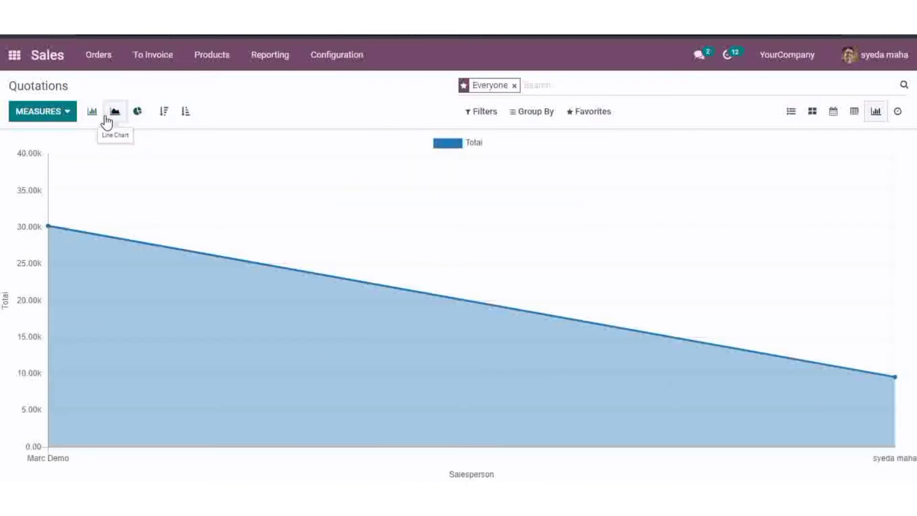
left_click(94, 117)
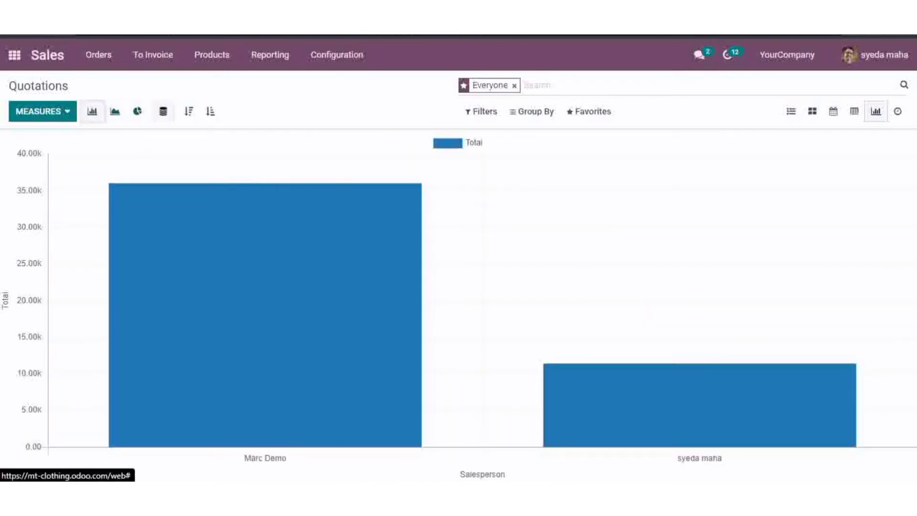
View the quotations' activities, show the details of a Gemini Furniture To Do due Jul 4, and return to the kanban view
left_click(899, 117)
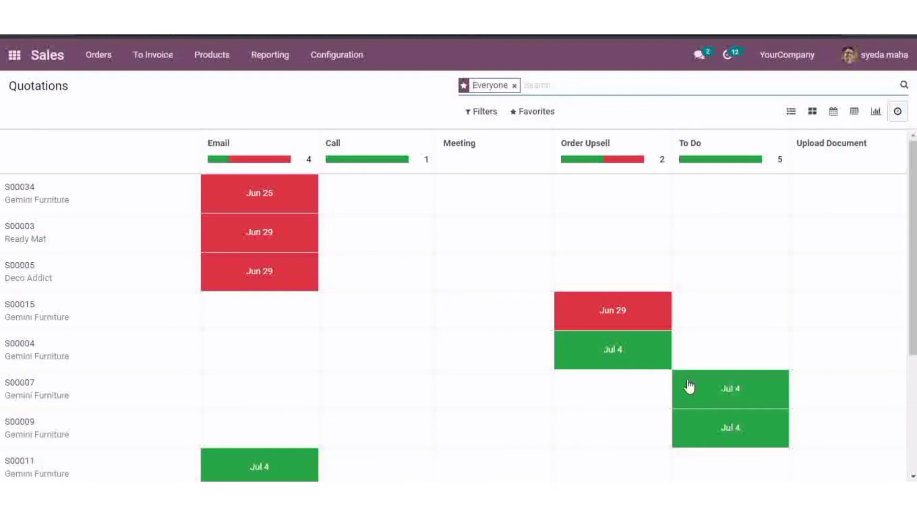
left_click(709, 393)
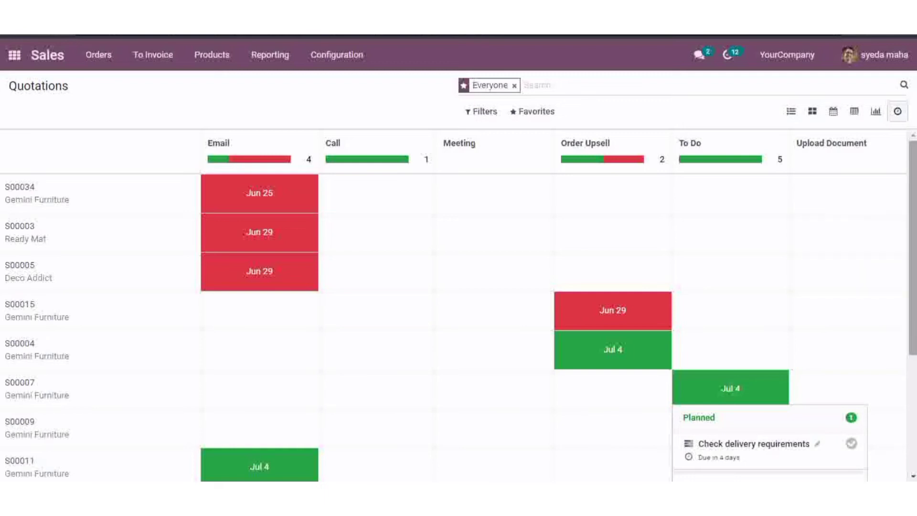
scroll(912, 360, "down", 4)
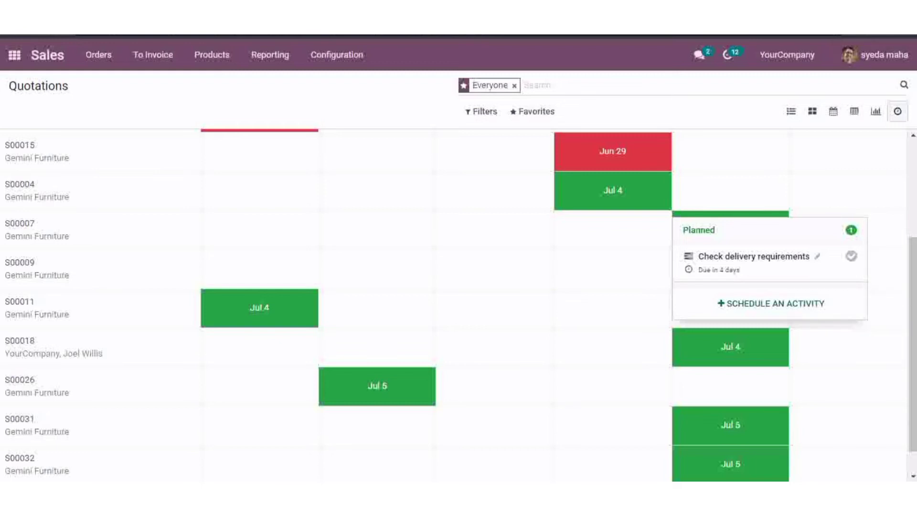
left_click(812, 113)
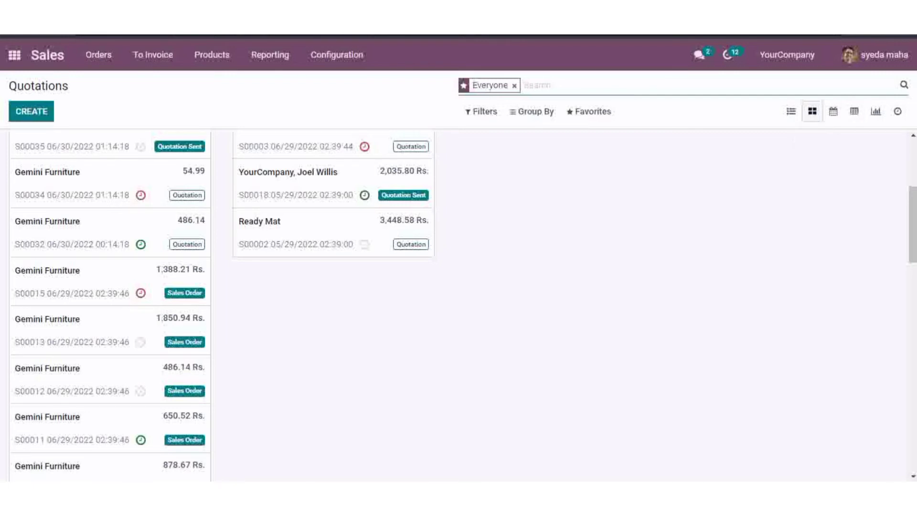
scroll(458, 305, "up", 5)
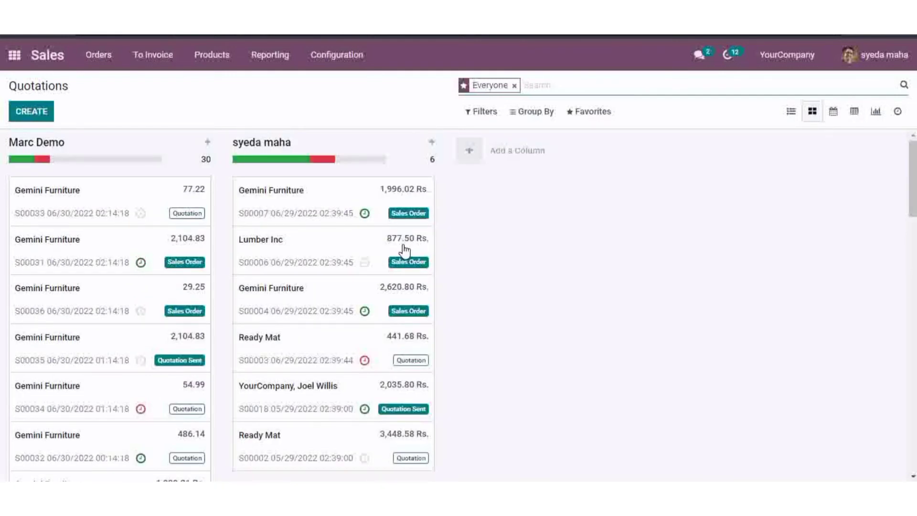
Open the 2,104.83 Gemini Furniture sales order for editing and try to save it with the Invoice Address cleared
left_click(91, 252)
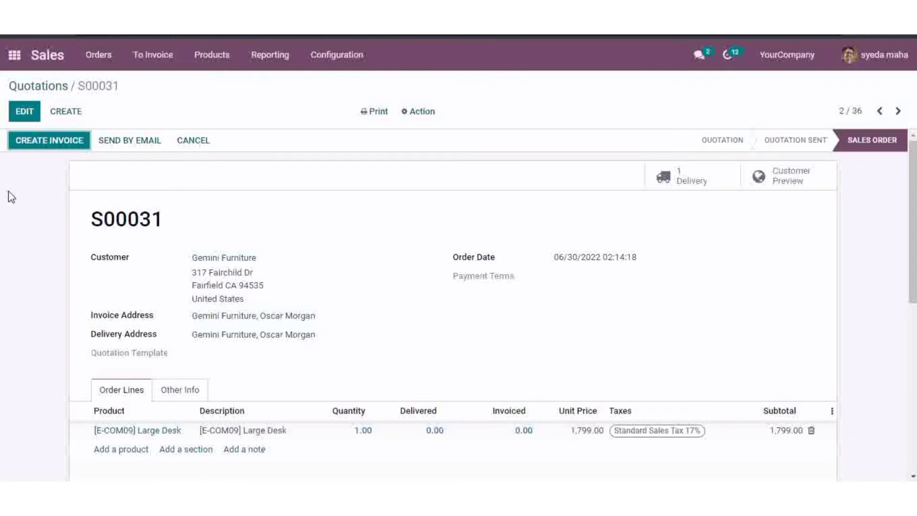
left_click(24, 111)
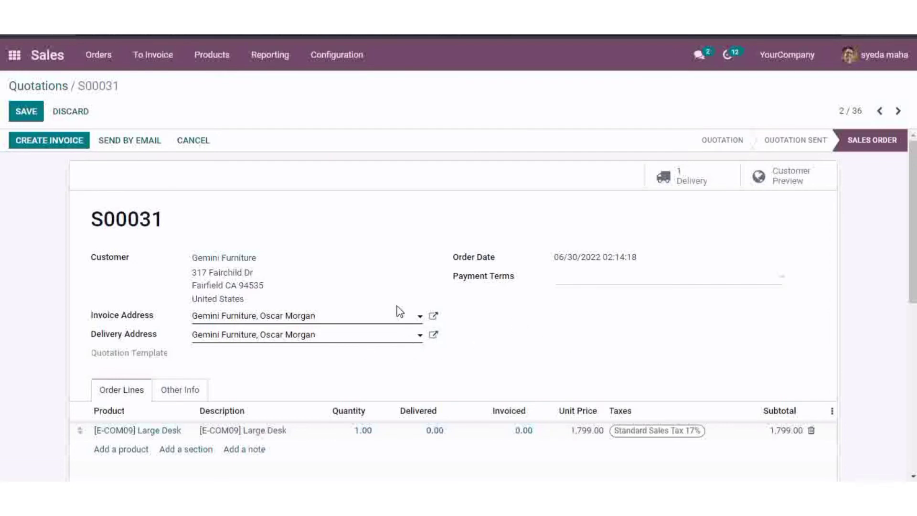
left_click_drag(338, 317, 114, 346)
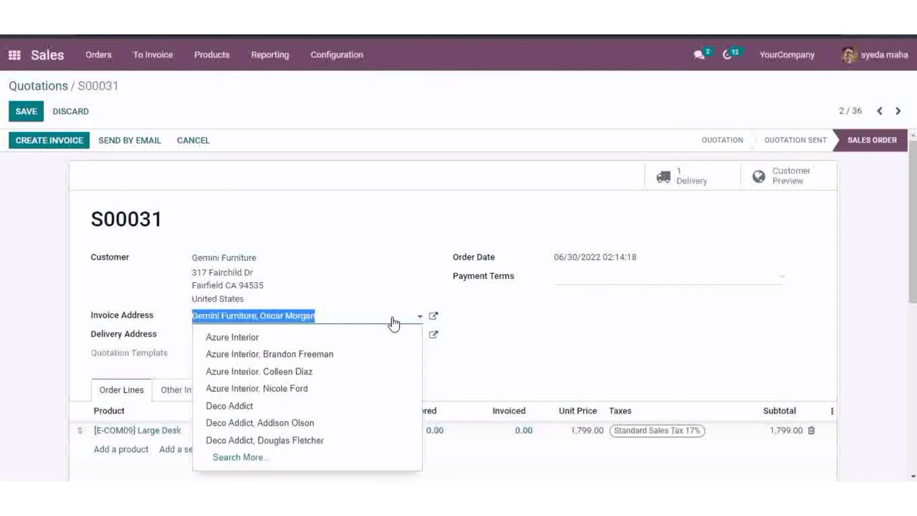
key("BackSpace")
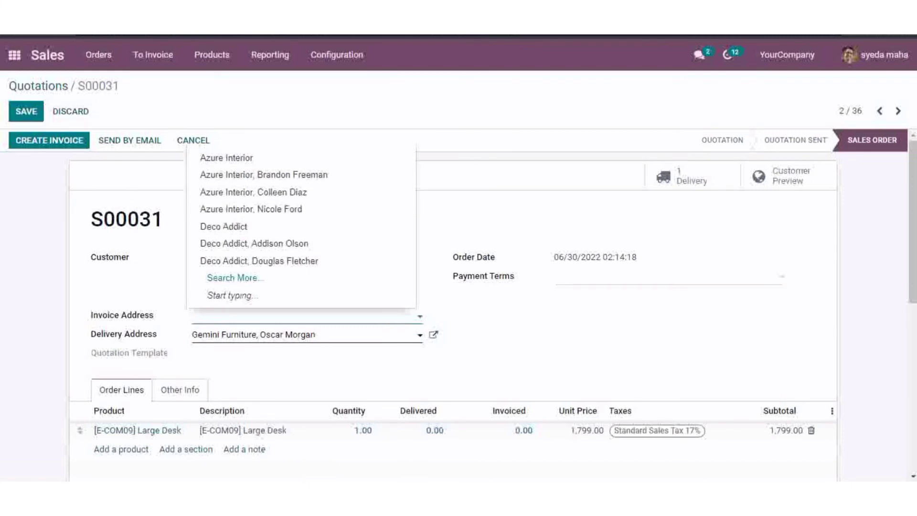
left_click(26, 111)
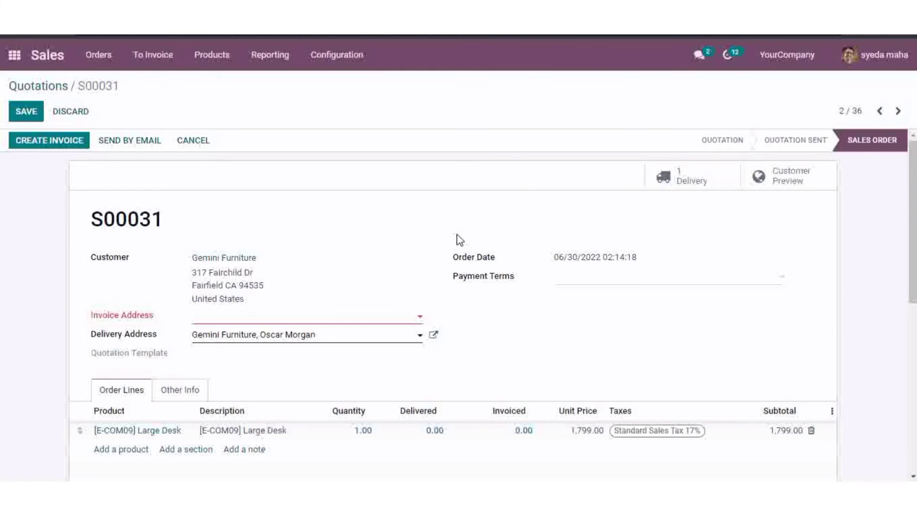
Set the sales order's Invoice Address to the first listed contact person of Azure Interior and save the order
left_click(315, 322)
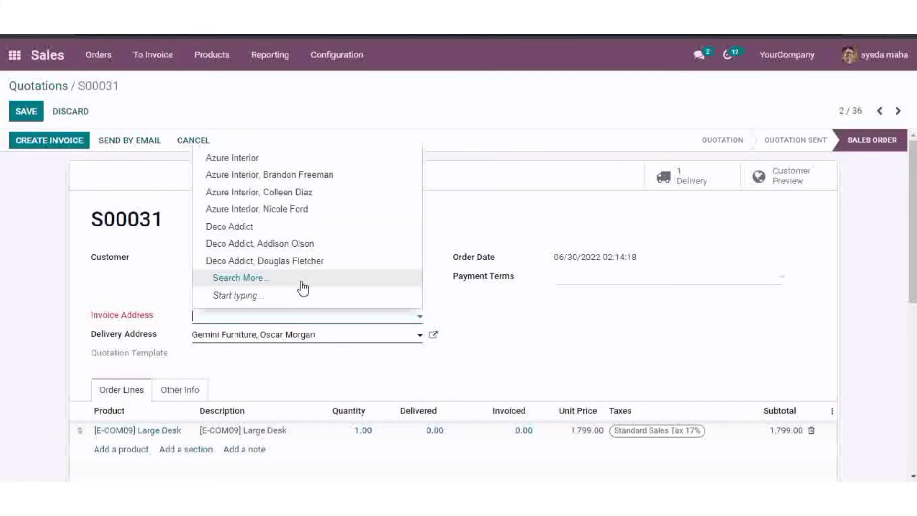
left_click(326, 175)
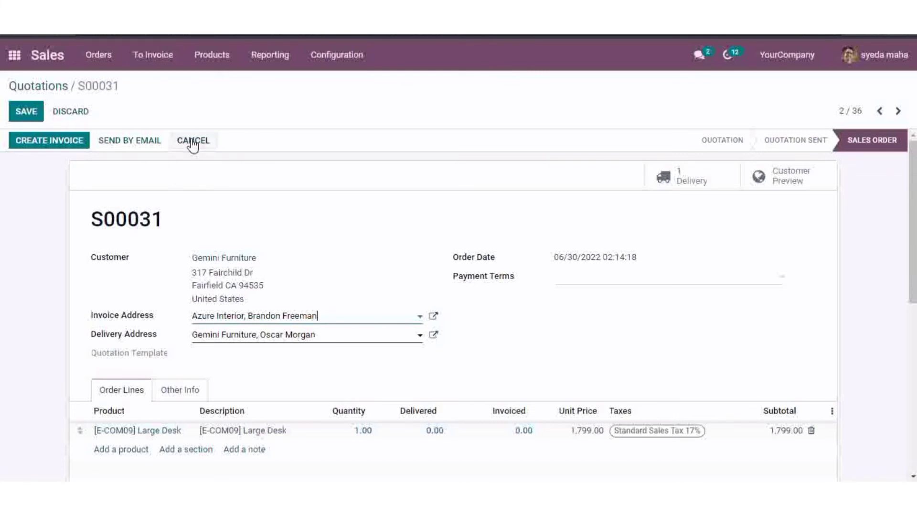
left_click(31, 105)
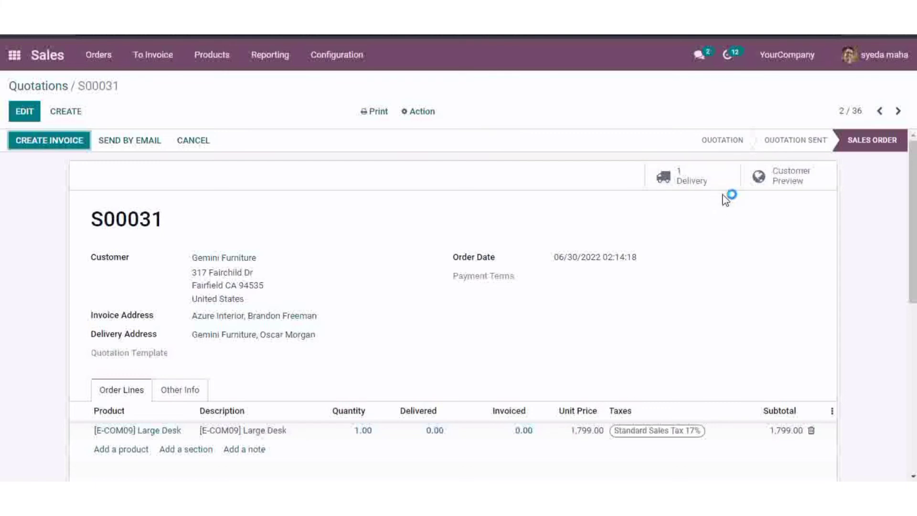
View Gemini Furniture's customer record, its related sales and the 77.22 quotation among them, and return to the Quotations kanban view
left_click(227, 260)
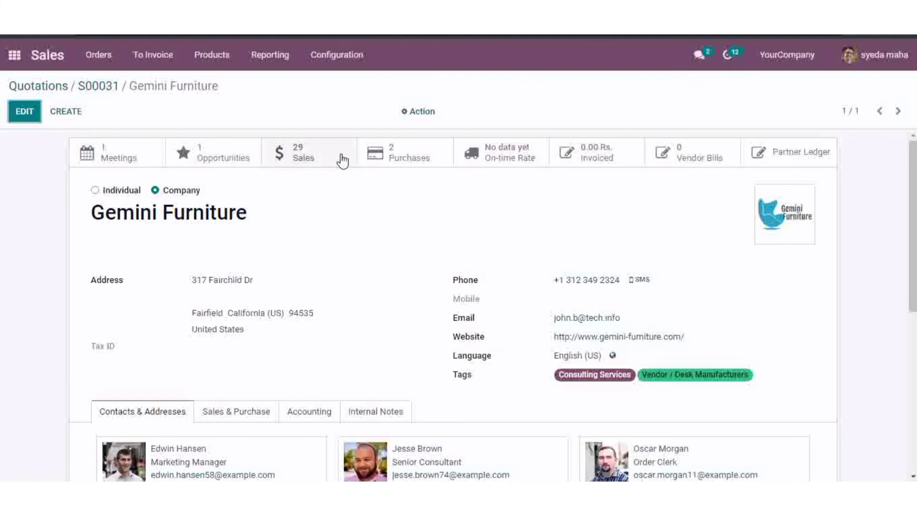
left_click(334, 156)
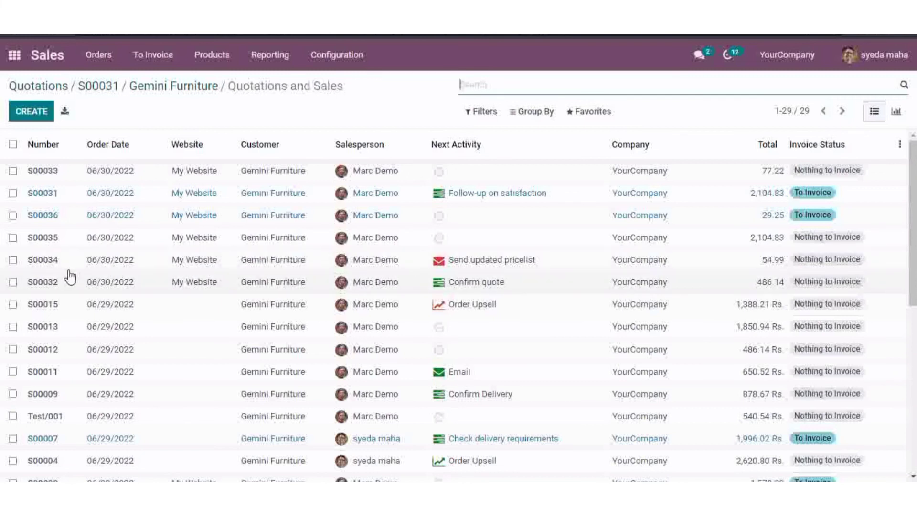
left_click(210, 173)
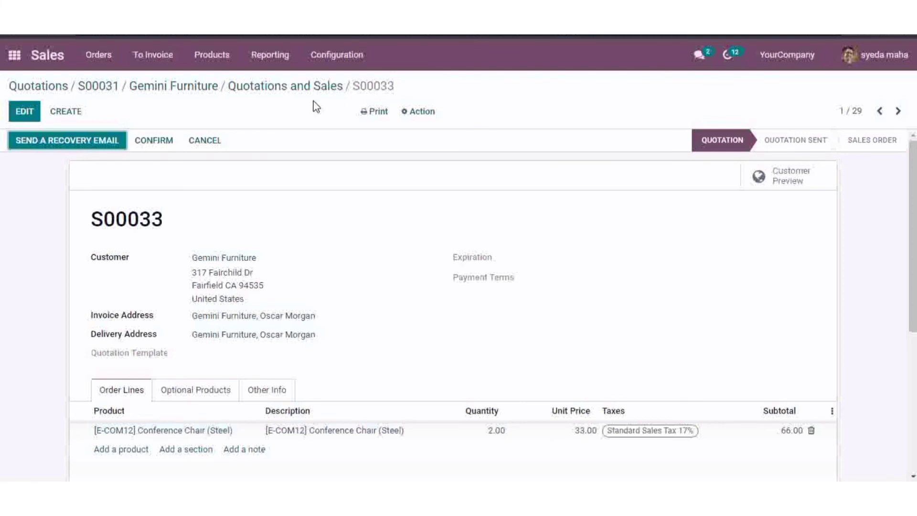
left_click(298, 89)
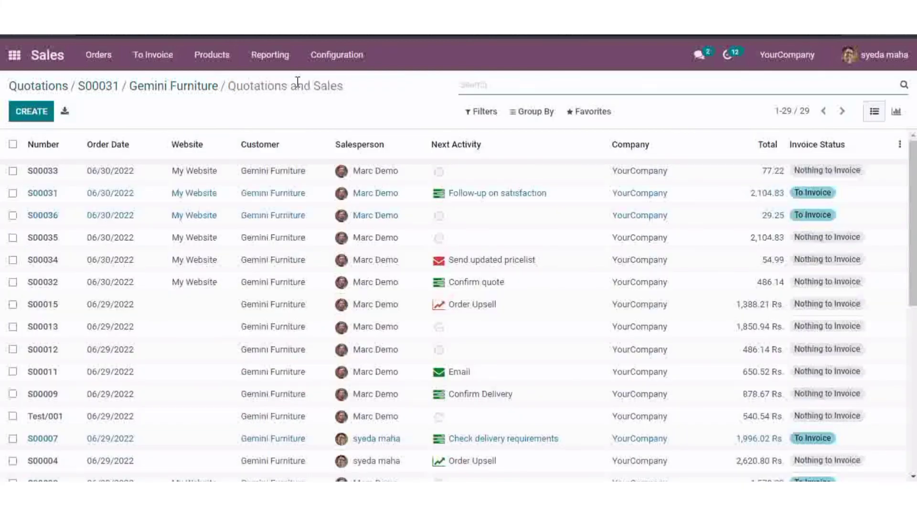
left_click(177, 89)
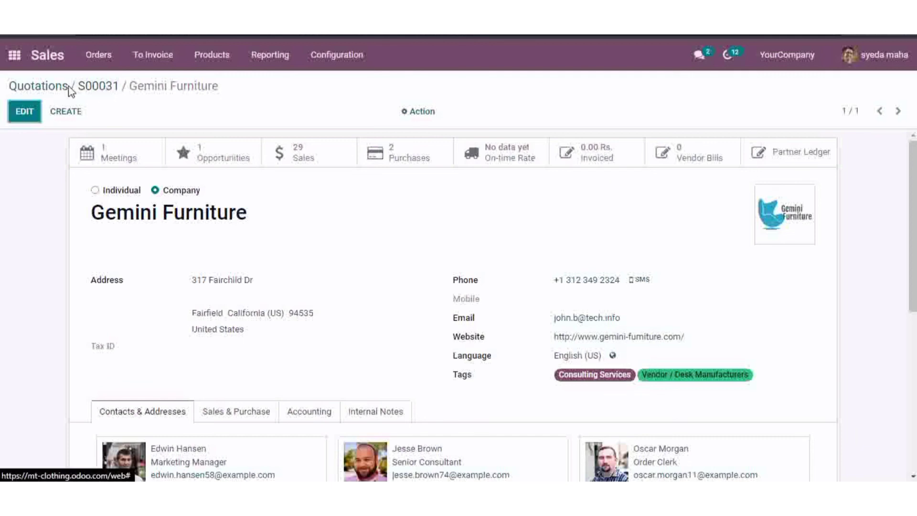
left_click(40, 88)
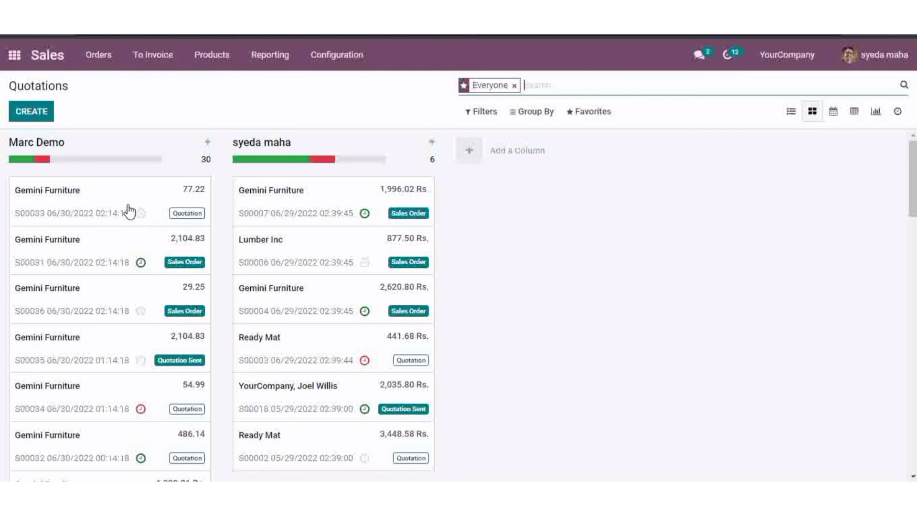
Open the 77.22 Gemini Furniture quotation and start a message to its followers
left_click(99, 203)
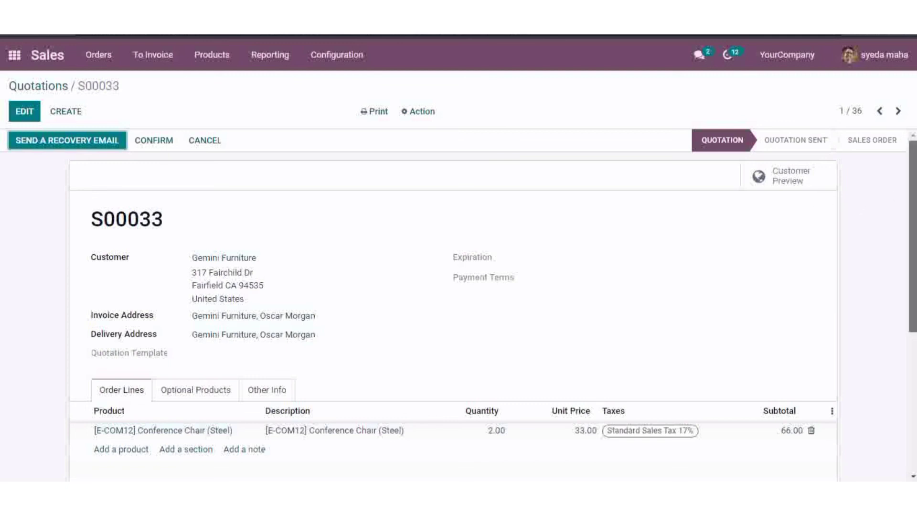
scroll(913, 196, "down", 5)
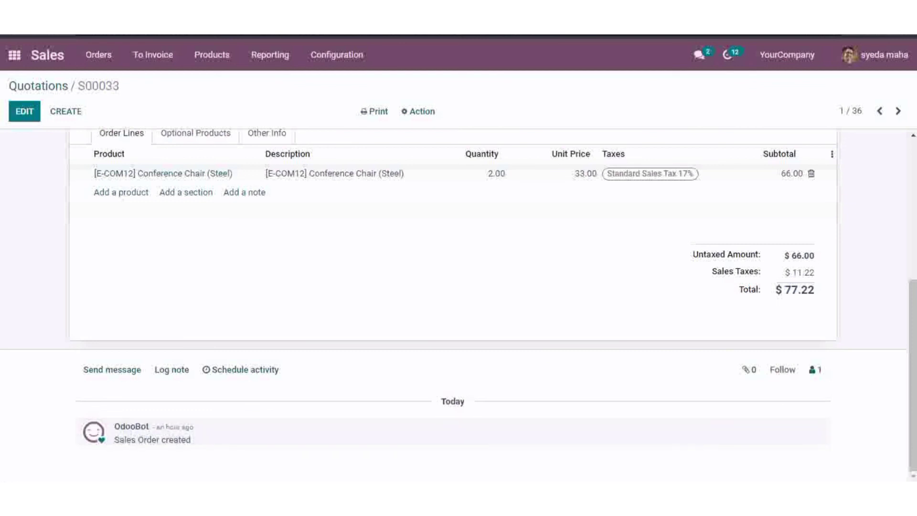
left_click(110, 375)
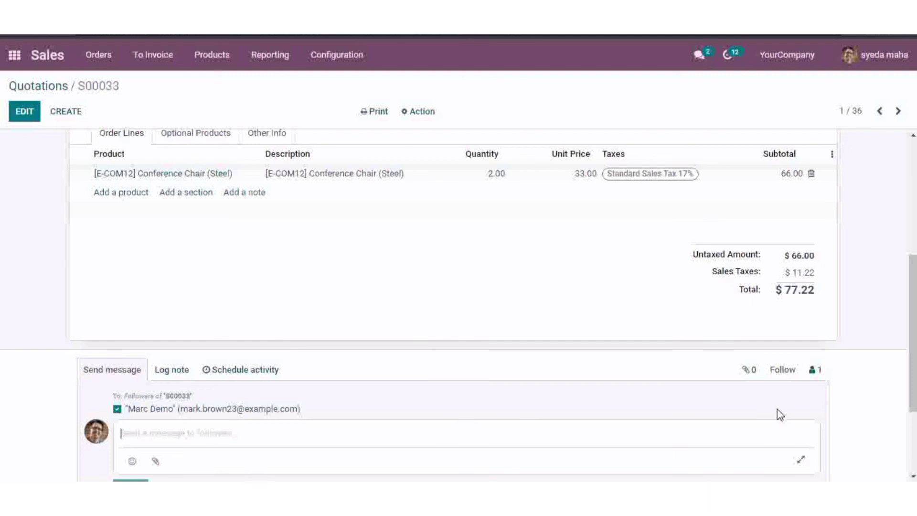
scroll(778, 413, "down", 2)
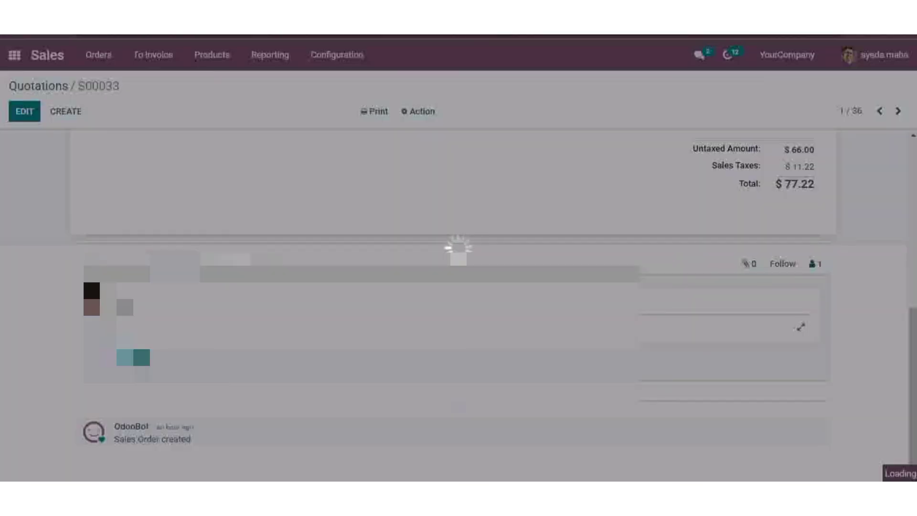